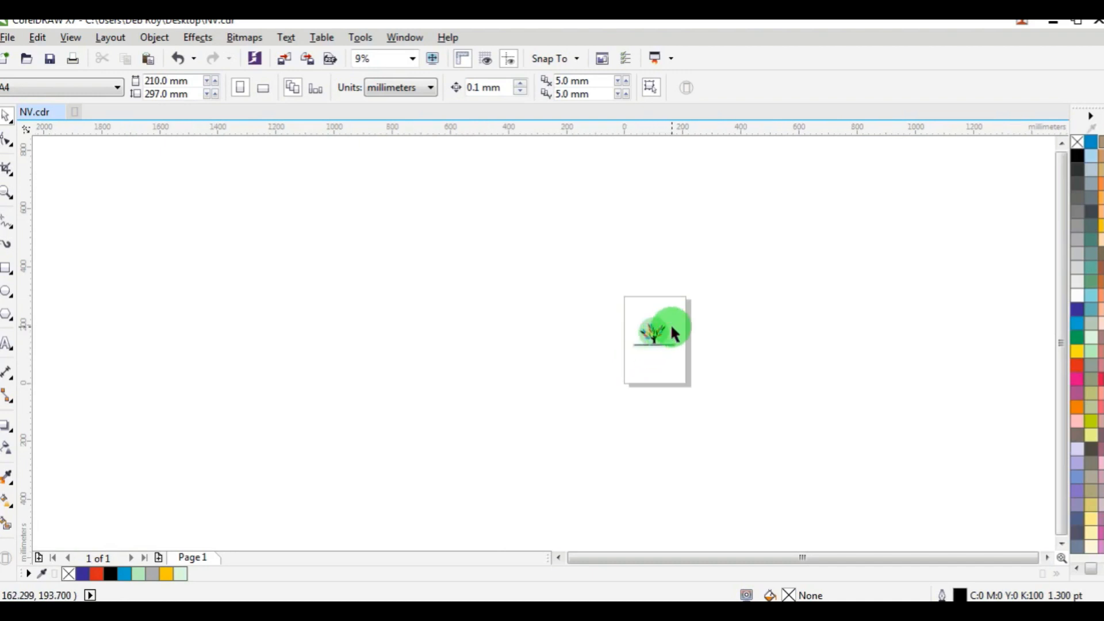
{"action": "scroll", "coordinate": [627, 342], "scroll_direction": "up", "scroll_amount": 1}
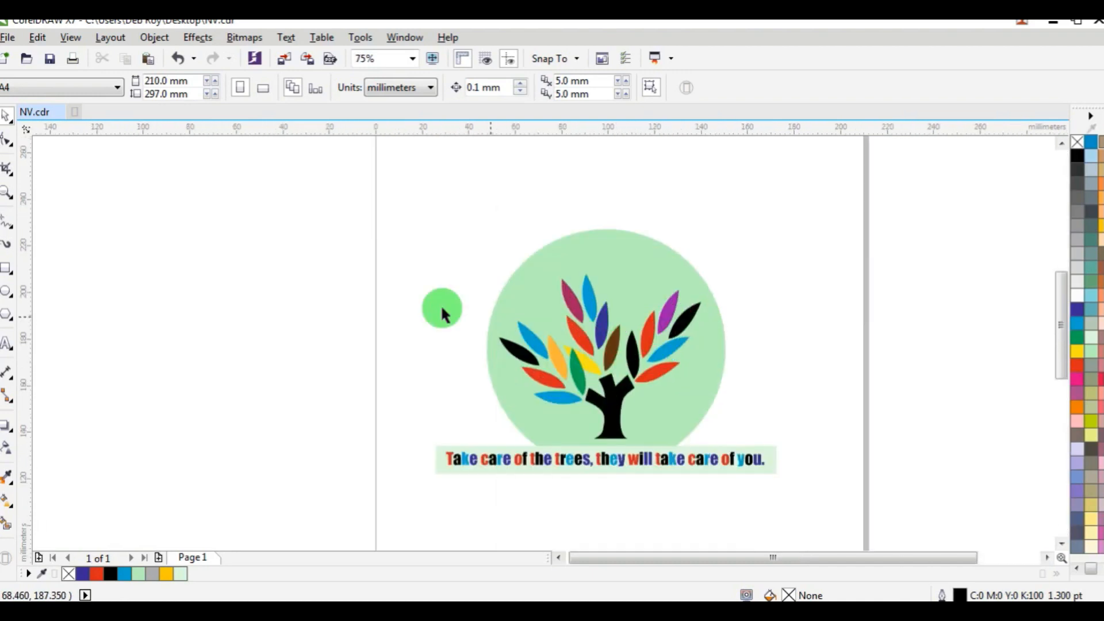
Move the grouped tree artwork about 6 mm upward on the page.
{"action": "left_click", "coordinate": [7, 192]}
{"action": "left_click_drag", "start_coordinate": [388, 198], "coordinate": [797, 487]}
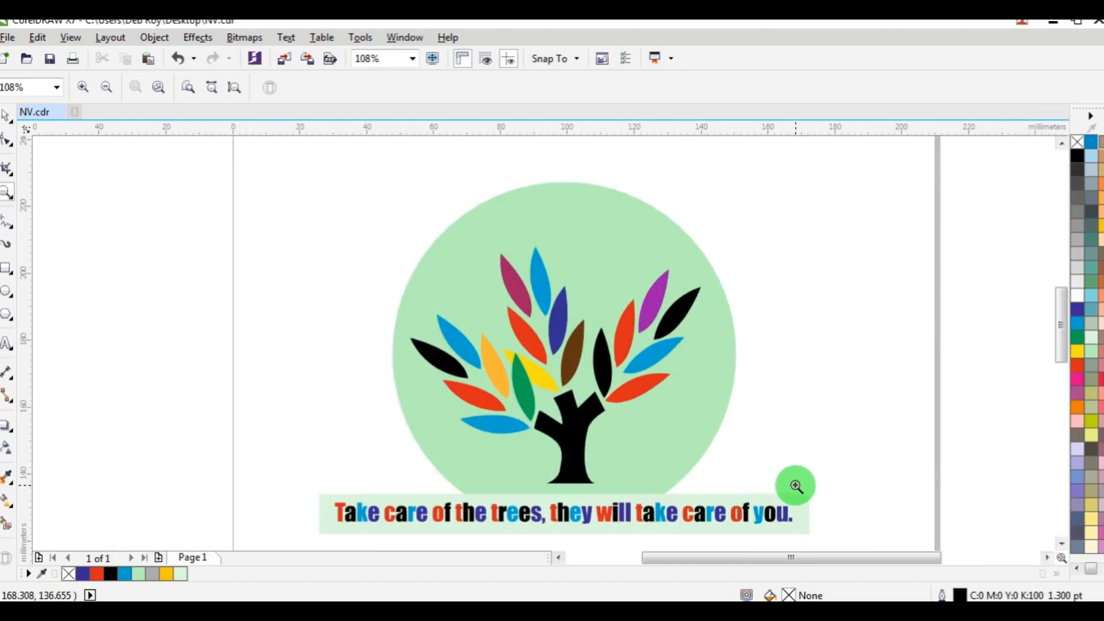
{"action": "left_click", "coordinate": [7, 119]}
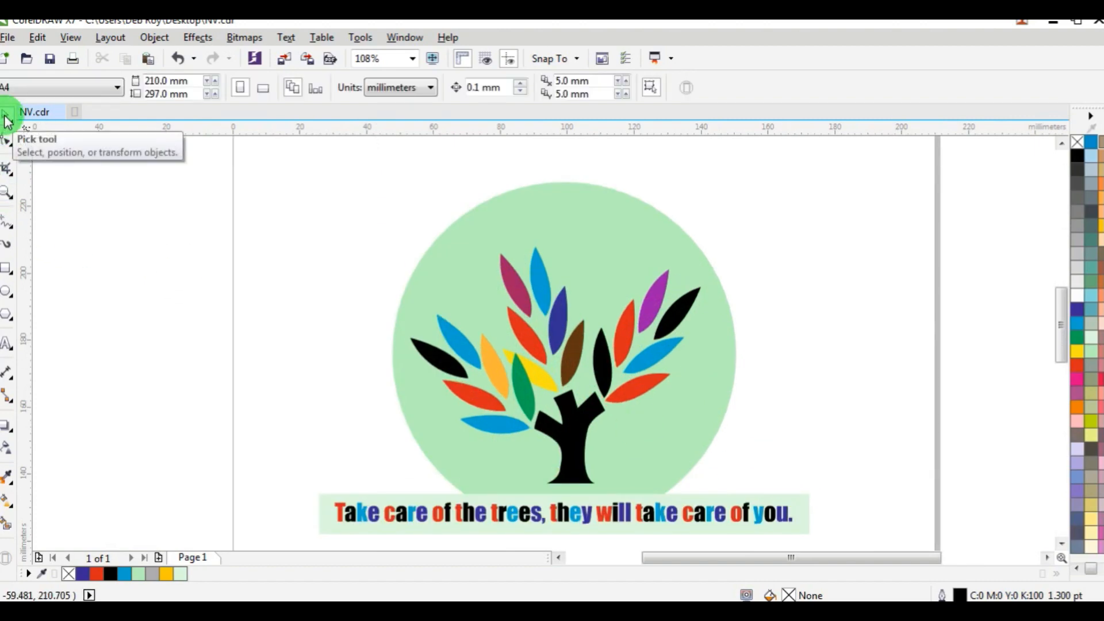
{"action": "left_click", "coordinate": [542, 213]}
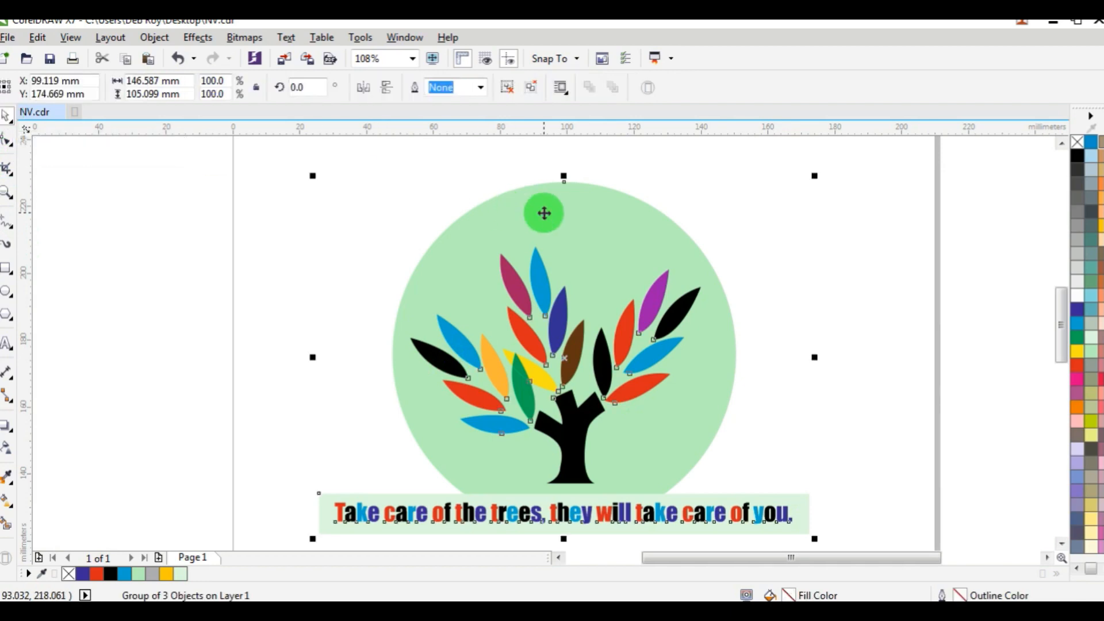
{"action": "left_click_drag", "start_coordinate": [594, 261], "coordinate": [599, 242]}
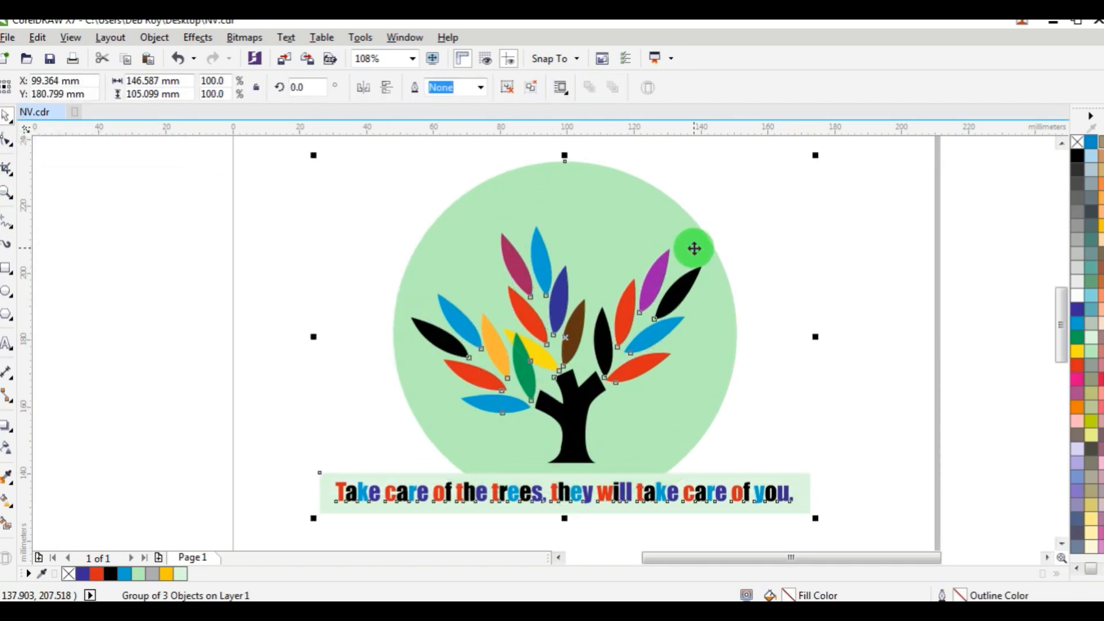
Ungroup all objects in the tree artwork.
{"action": "left_click", "coordinate": [763, 223]}
{"action": "left_click", "coordinate": [551, 223]}
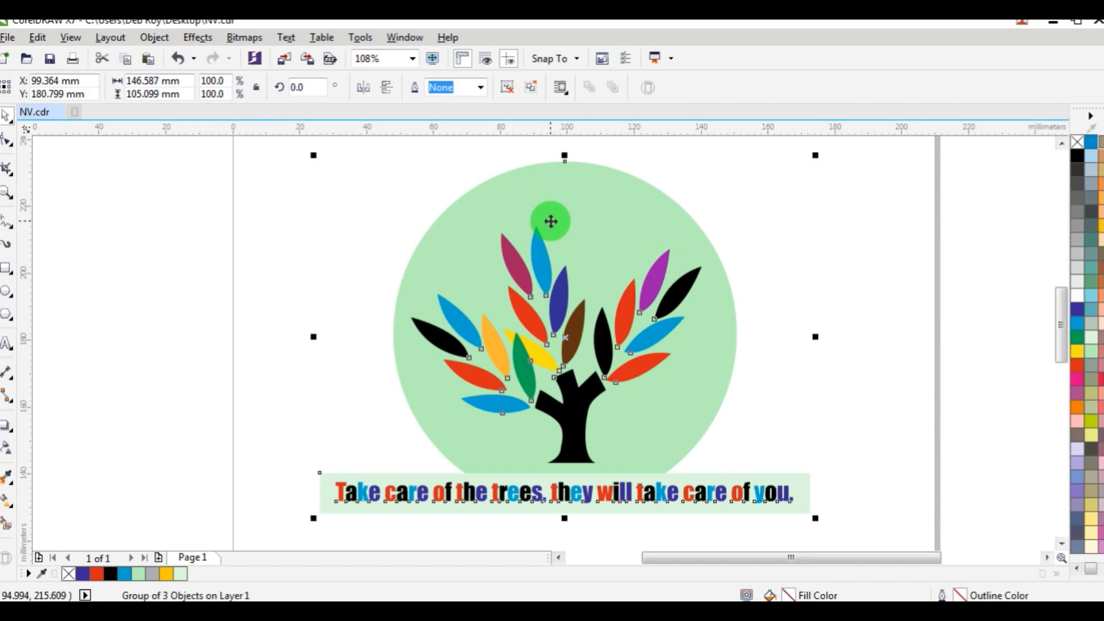
{"action": "right_click", "coordinate": [551, 224]}
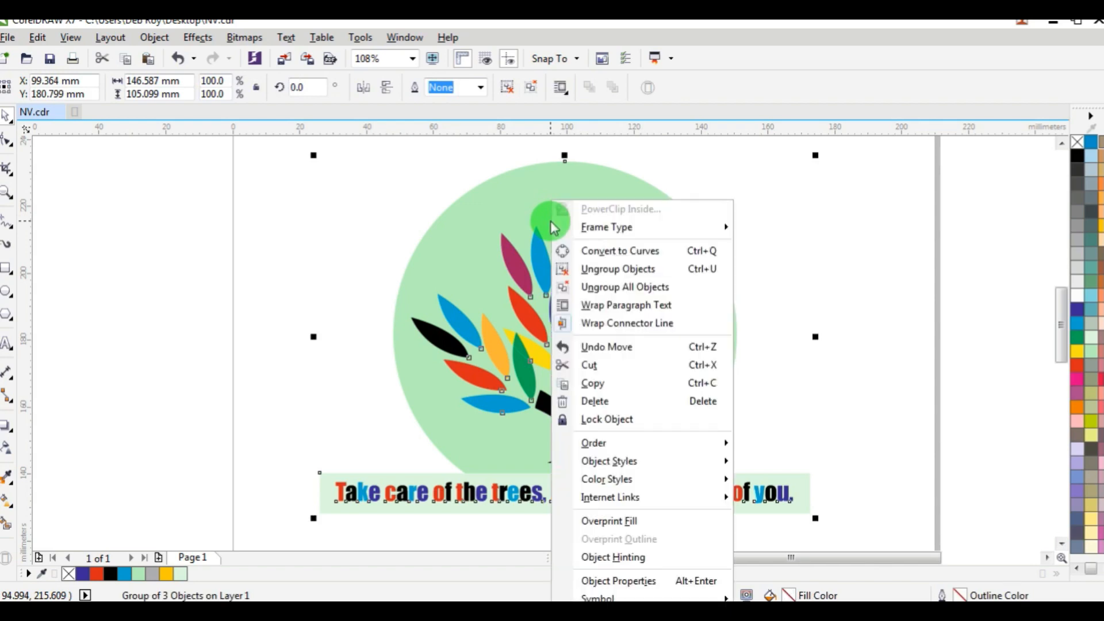
{"action": "left_click", "coordinate": [617, 292]}
{"action": "left_click", "coordinate": [727, 251]}
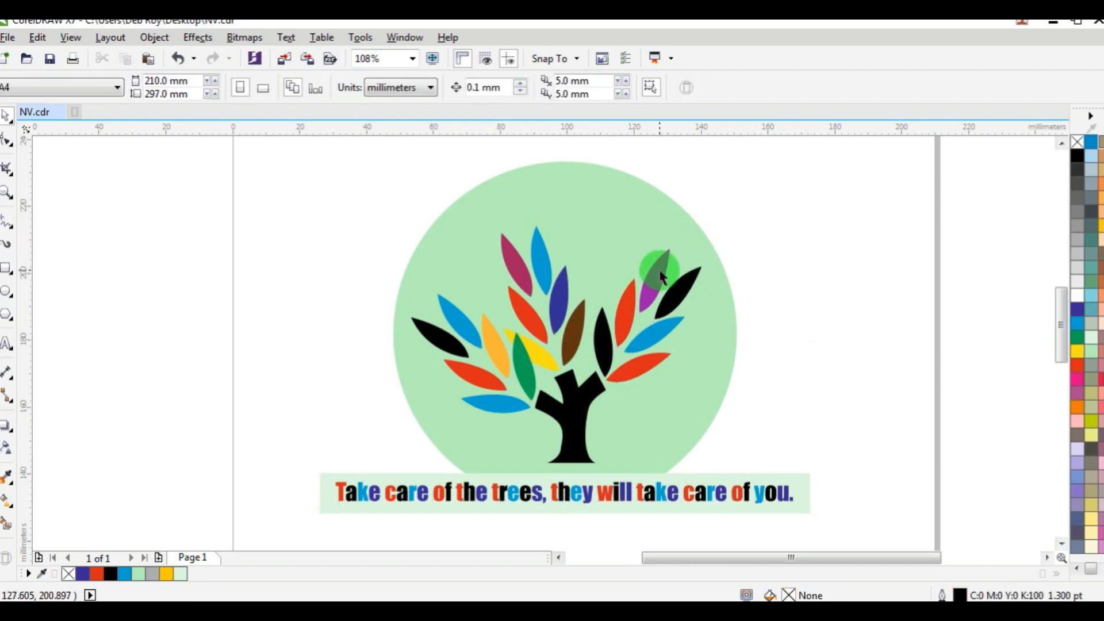
{"action": "left_click", "coordinate": [723, 237]}
{"action": "left_click_drag", "start_coordinate": [679, 295], "coordinate": [781, 311]}
{"action": "key", "text": "ctrl+z"}
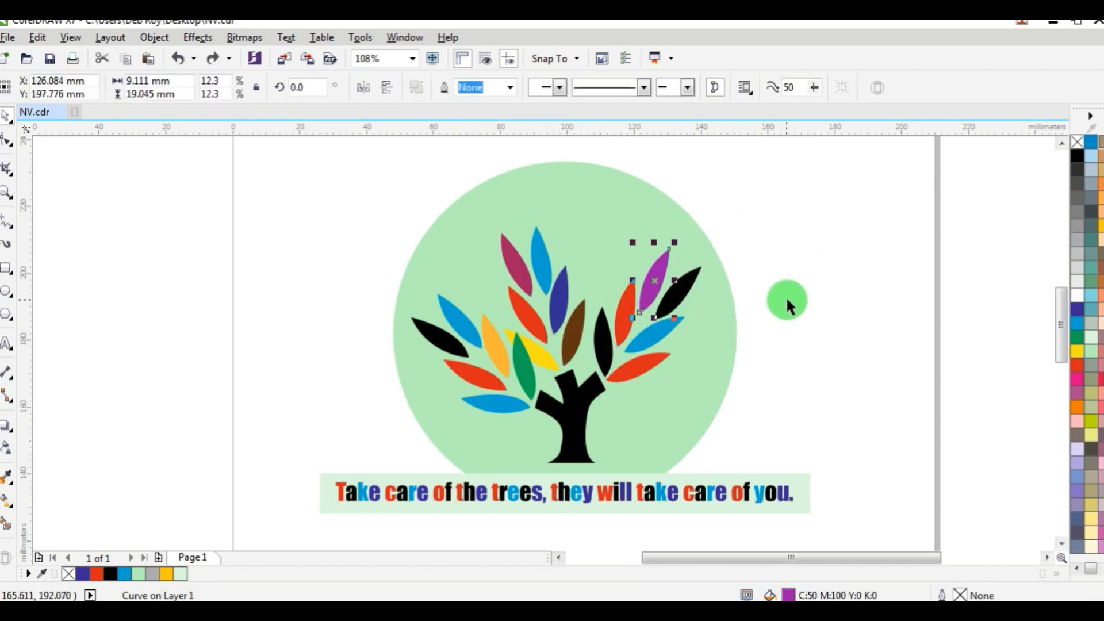
{"action": "left_click", "coordinate": [785, 296]}
{"action": "scroll", "coordinate": [592, 353], "scroll_direction": "up", "scroll_amount": 3}
{"action": "scroll", "coordinate": [592, 348], "scroll_direction": "down", "scroll_amount": 3}
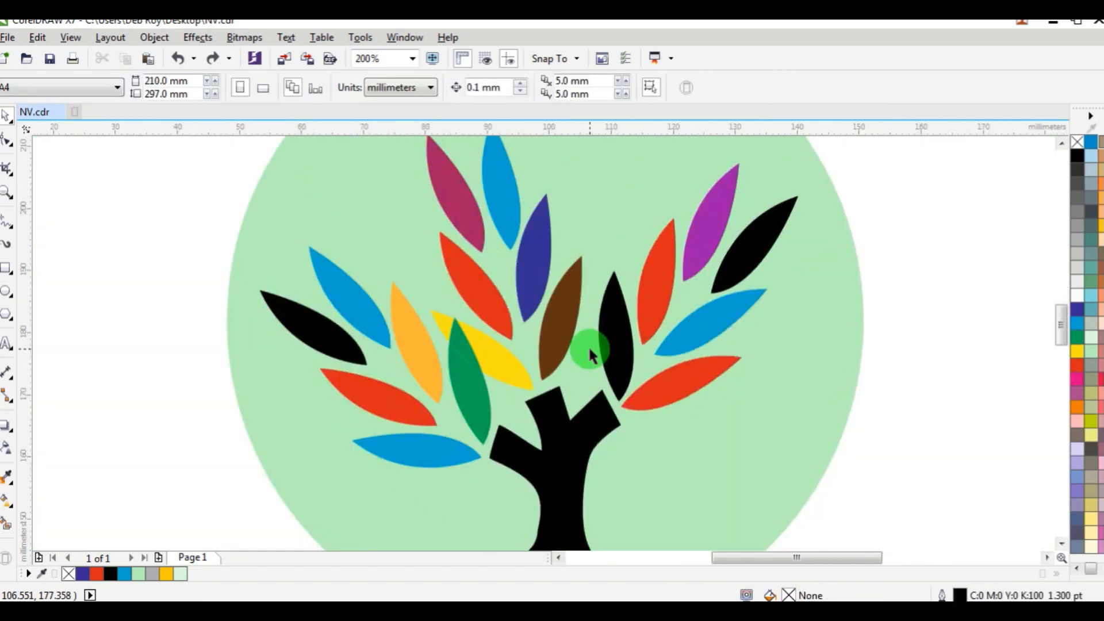
{"action": "scroll", "coordinate": [595, 348], "scroll_direction": "up", "scroll_amount": 3}
{"action": "scroll", "coordinate": [597, 345], "scroll_direction": "down", "scroll_amount": 3}
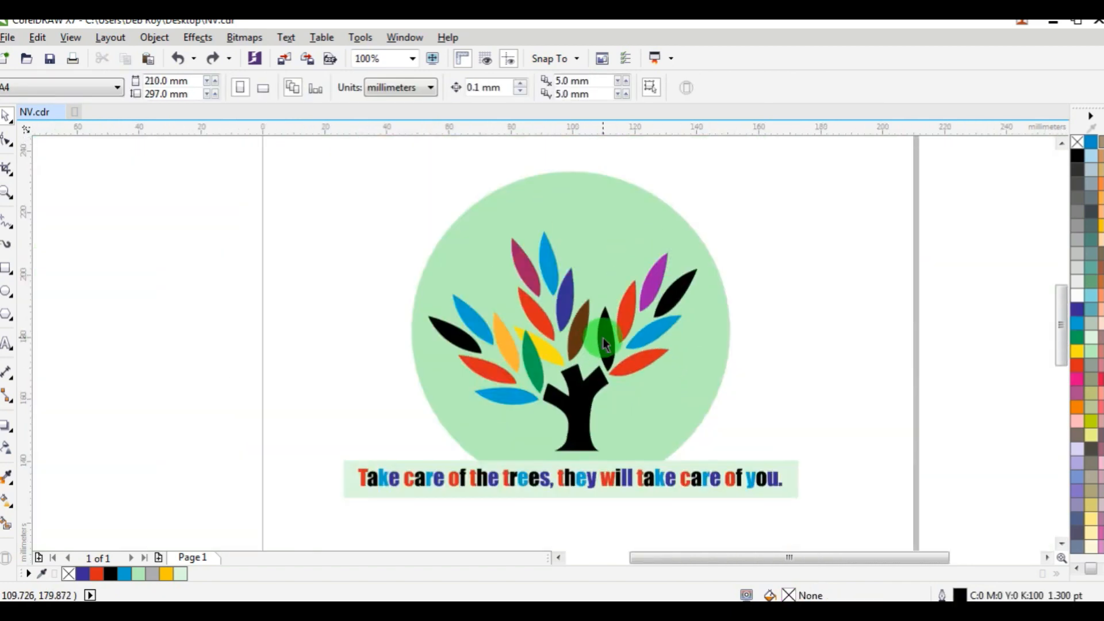
Inspect the fill colours of the black leaf and a red leaf without changing them.
{"action": "left_click", "coordinate": [602, 337]}
{"action": "double_click", "coordinate": [791, 596]}
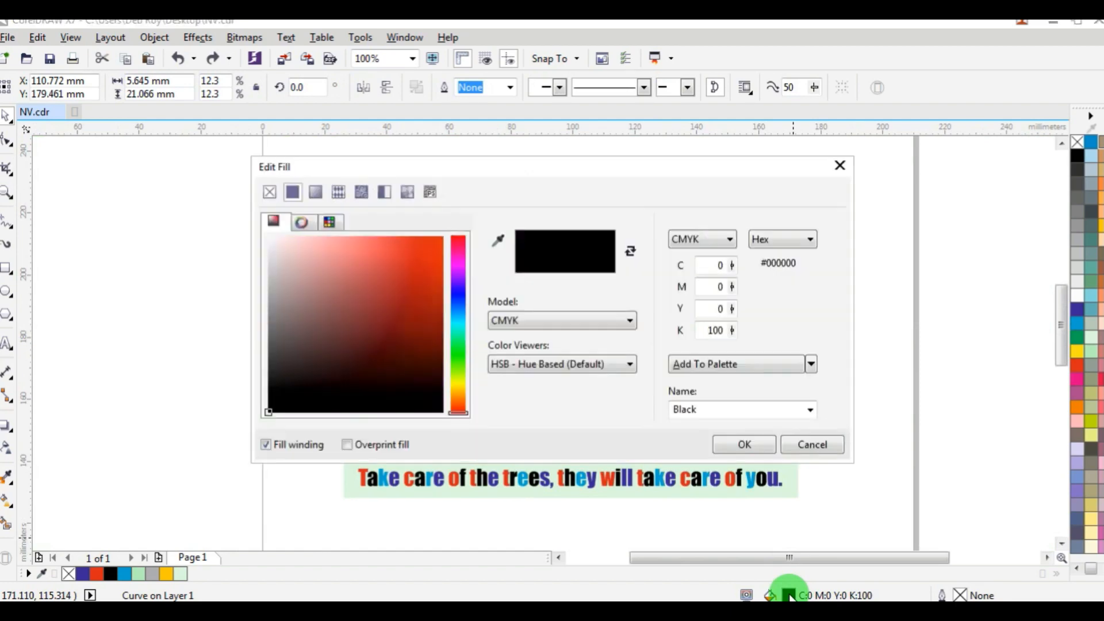
{"action": "left_click", "coordinate": [822, 451]}
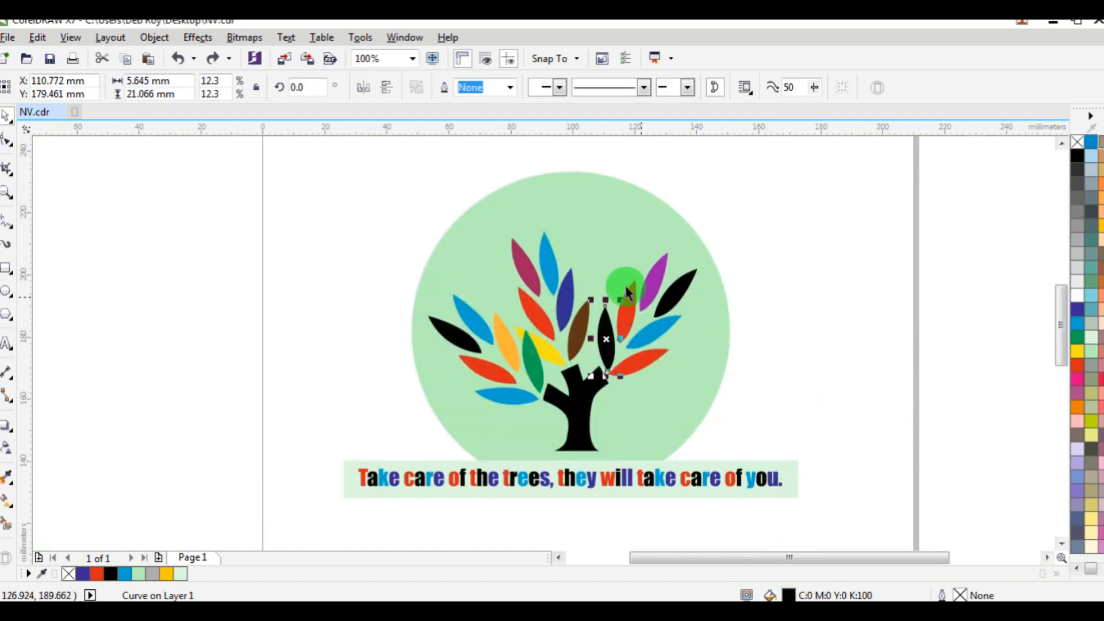
{"action": "left_click", "coordinate": [537, 315]}
{"action": "double_click", "coordinate": [786, 595]}
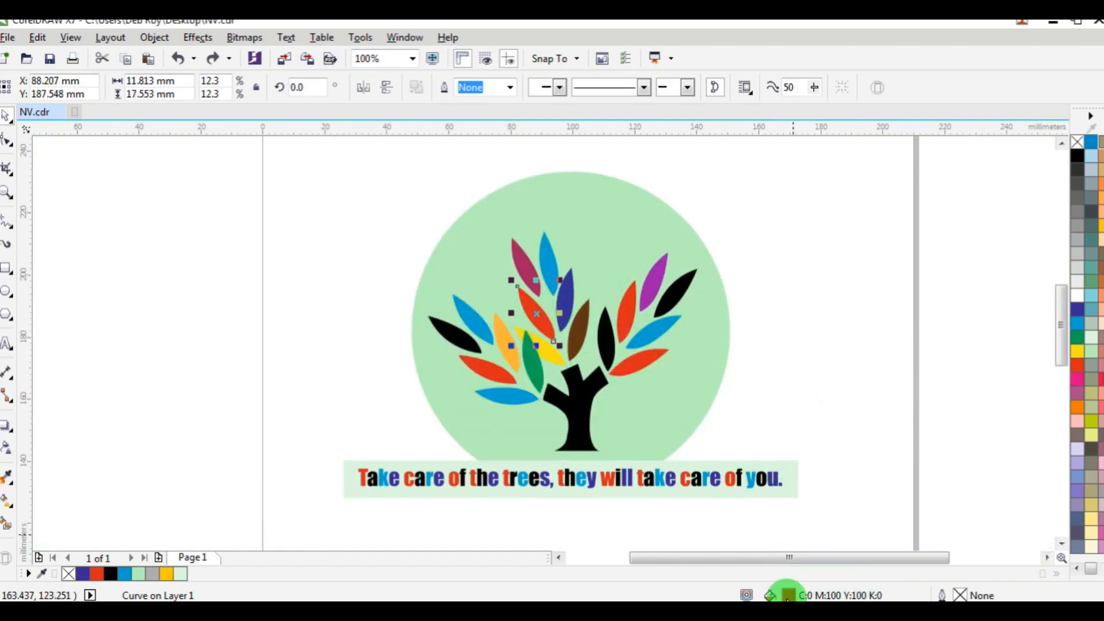
{"action": "left_click", "coordinate": [791, 445]}
{"action": "left_click", "coordinate": [836, 418]}
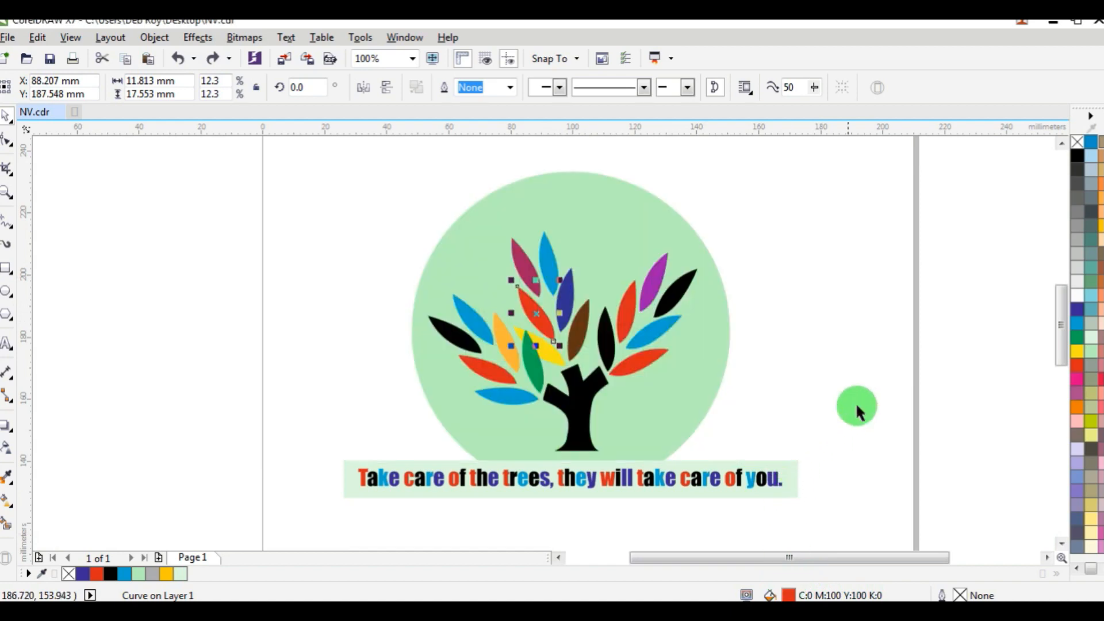
Select all the artwork objects and start the Replace Objects wizard to replace a color.
{"action": "scroll", "coordinate": [626, 302], "scroll_direction": "down", "scroll_amount": 1}
{"action": "scroll", "coordinate": [629, 309], "scroll_direction": "up", "scroll_amount": 1}
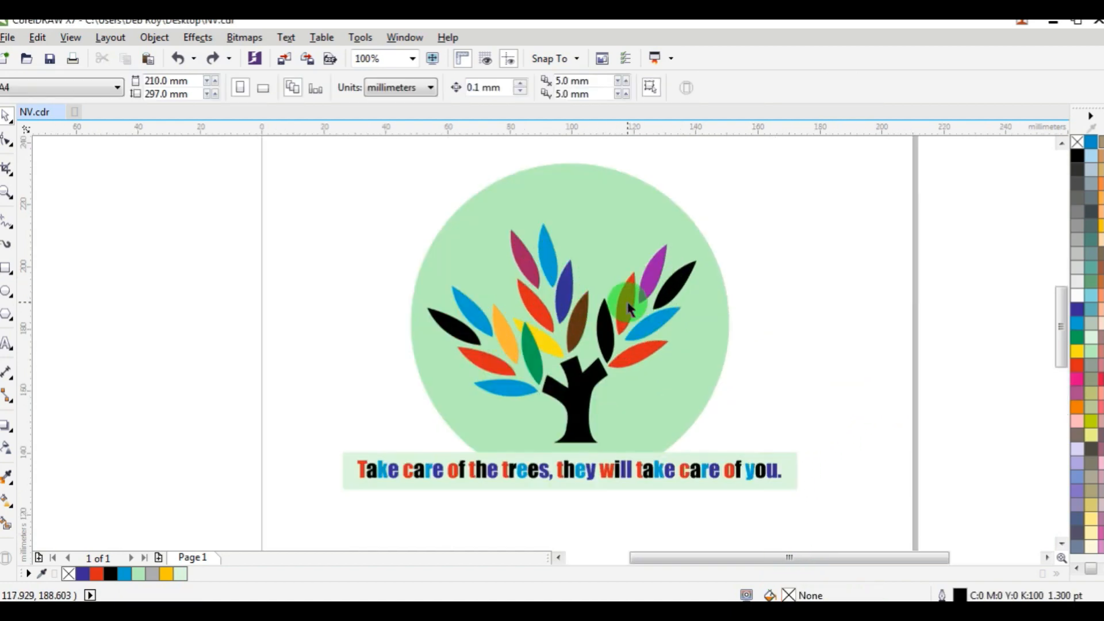
{"action": "left_click_drag", "start_coordinate": [271, 145], "coordinate": [827, 529]}
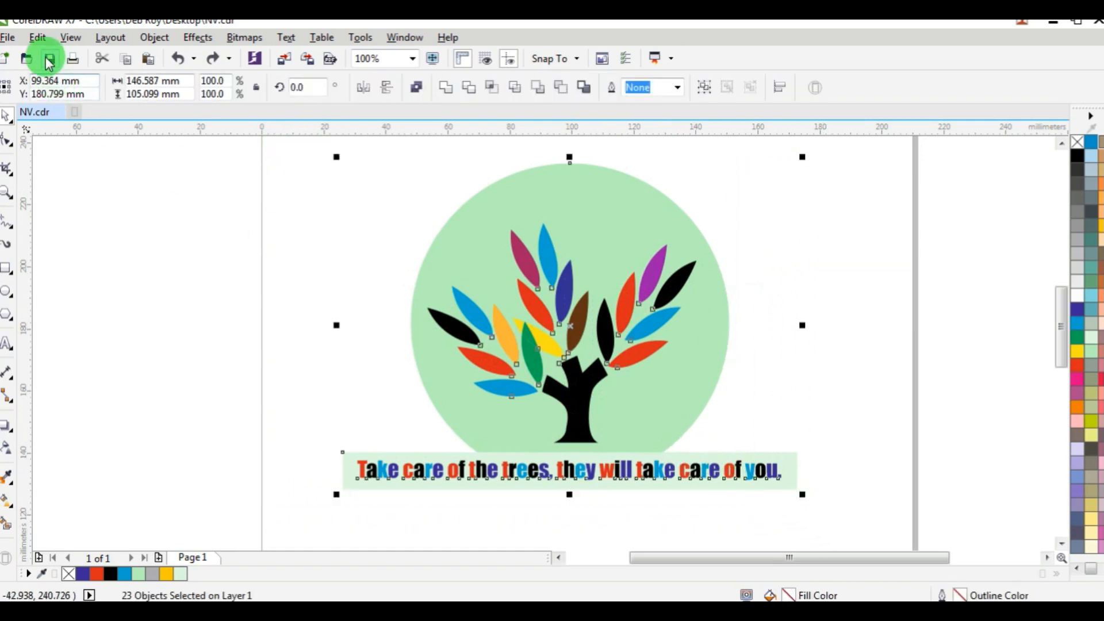
{"action": "left_click", "coordinate": [36, 38]}
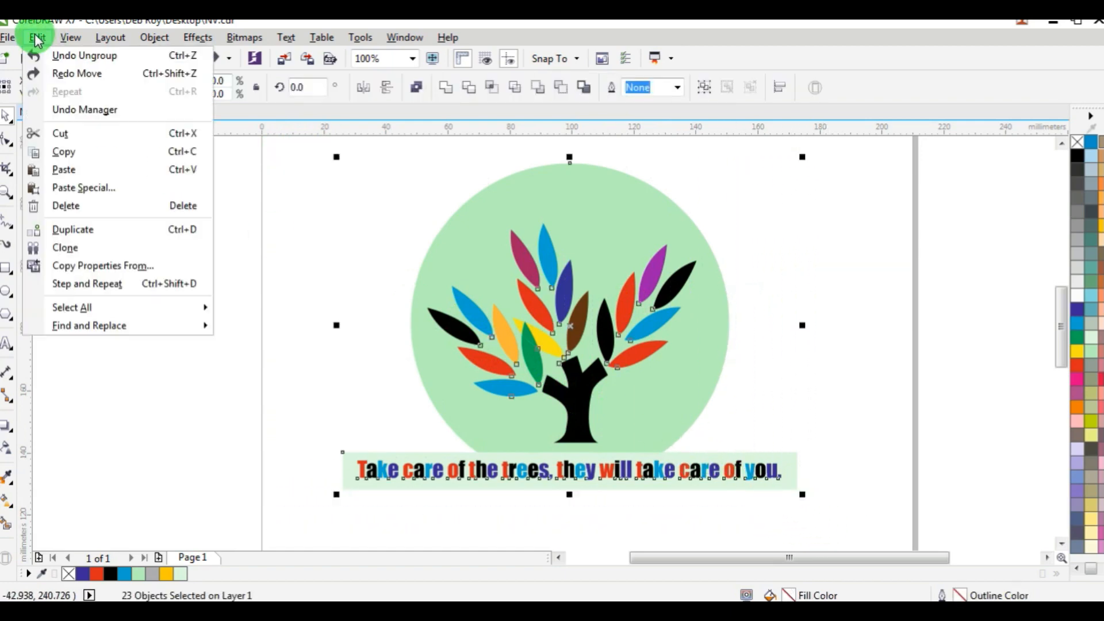
{"action": "mouse_move", "coordinate": [67, 332]}
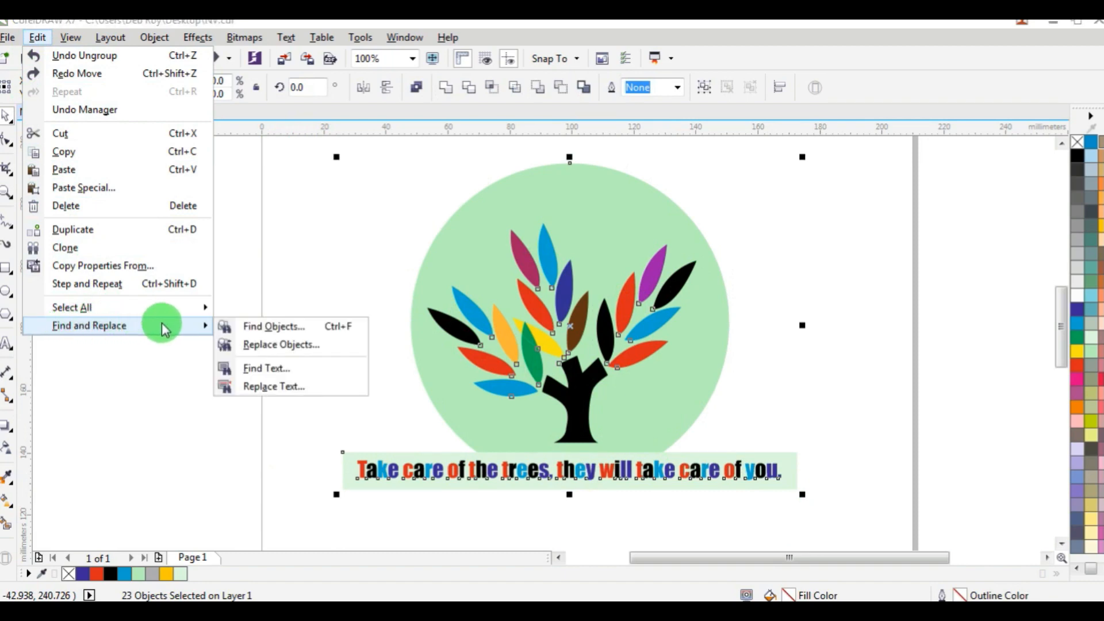
{"action": "left_click", "coordinate": [290, 346]}
{"action": "left_click_drag", "start_coordinate": [525, 148], "coordinate": [185, 29]}
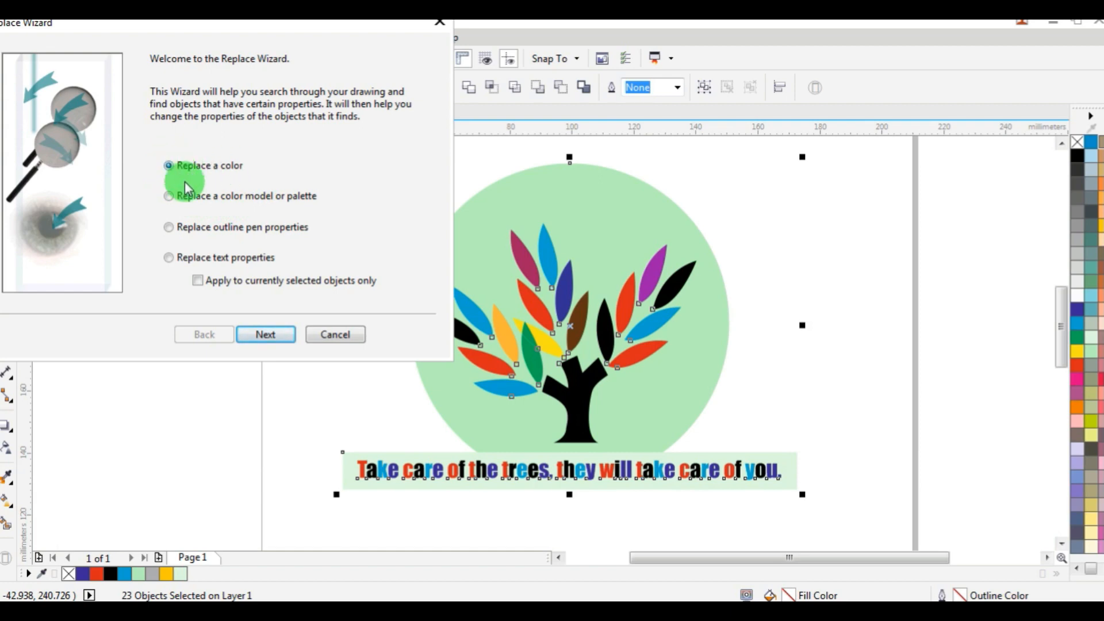
{"action": "left_click", "coordinate": [270, 342]}
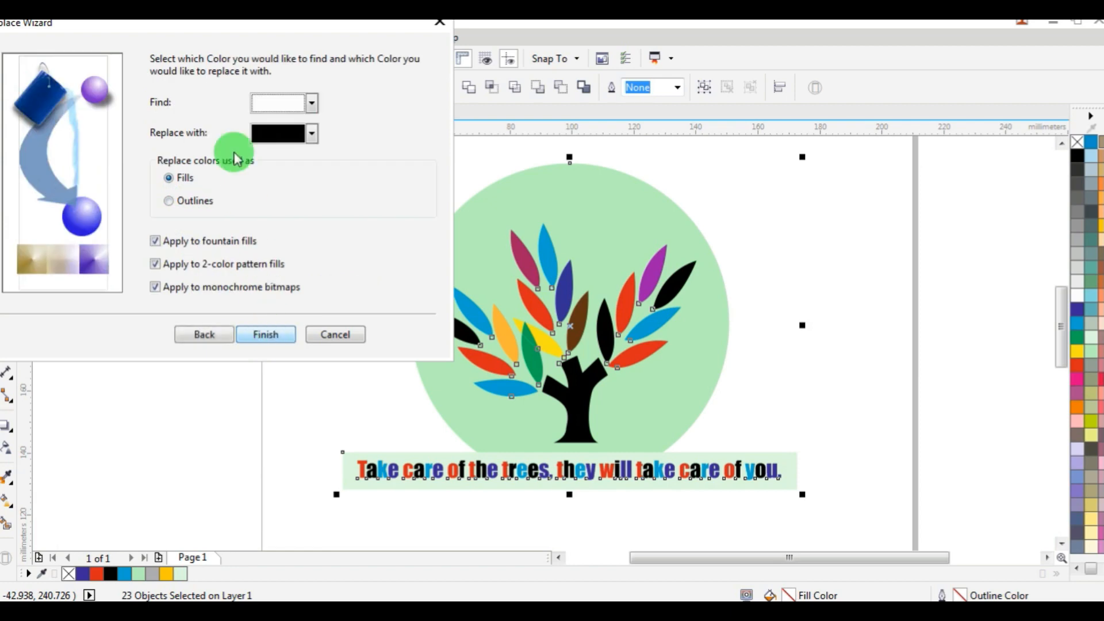
Set the wizard to find the red color used as fills.
{"action": "left_click_drag", "start_coordinate": [278, 29], "coordinate": [261, 32]}
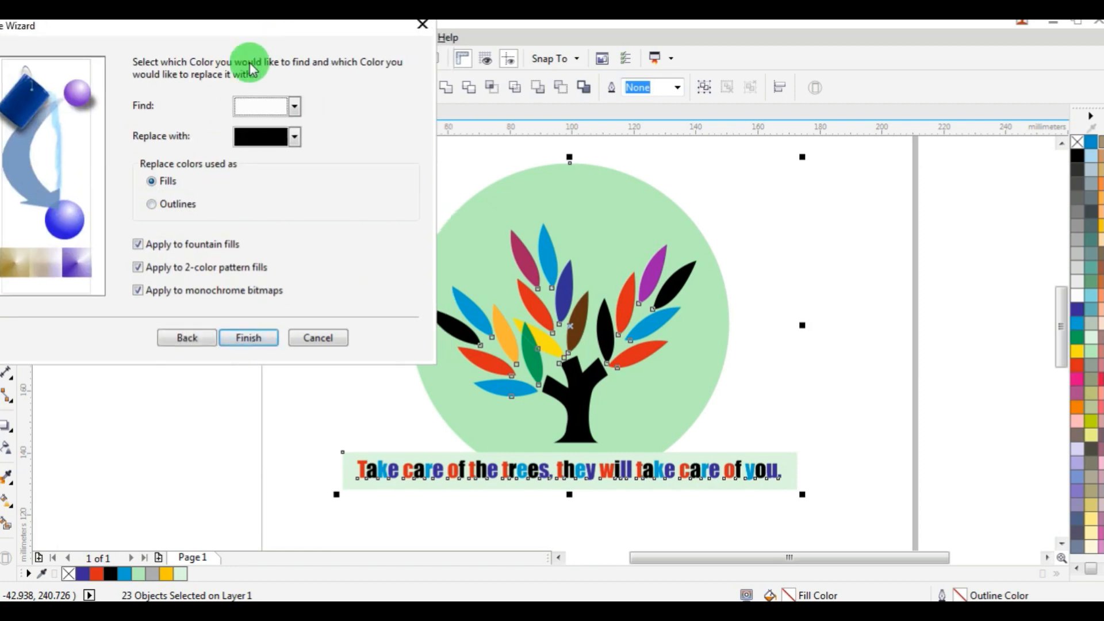
{"action": "left_click", "coordinate": [154, 182]}
{"action": "left_click", "coordinate": [152, 206]}
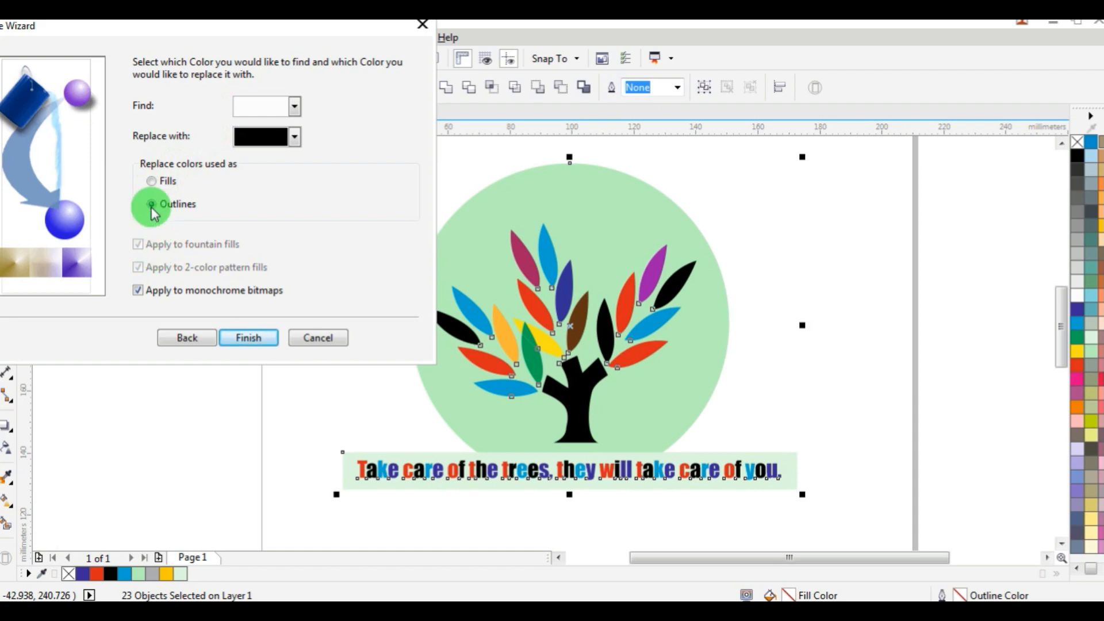
{"action": "left_click", "coordinate": [153, 183]}
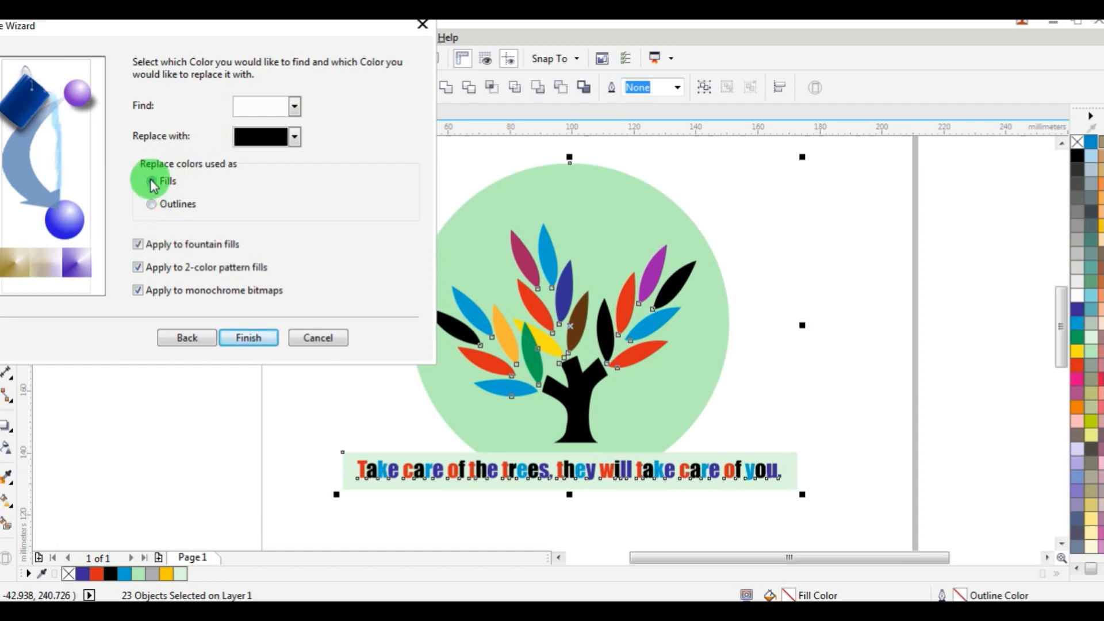
{"action": "left_click", "coordinate": [295, 106]}
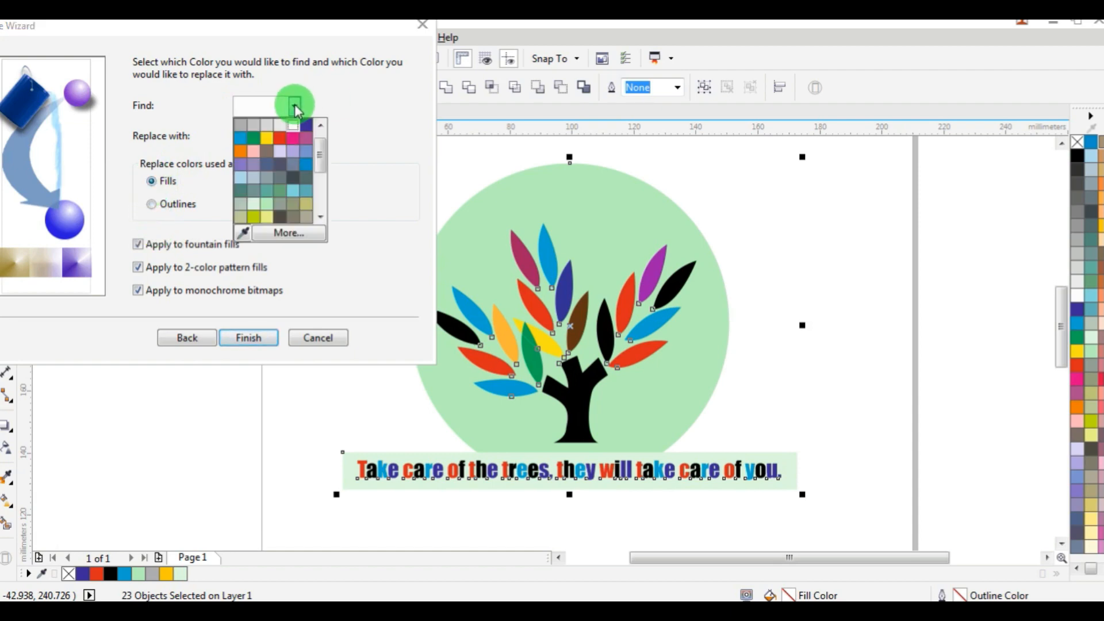
{"action": "left_click", "coordinate": [278, 138]}
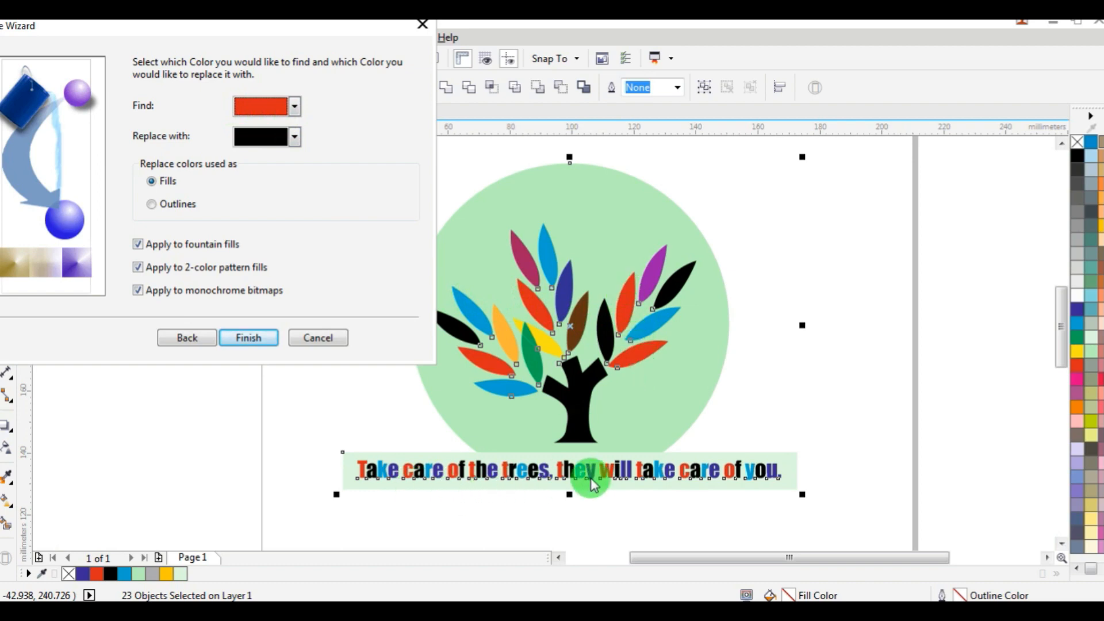
Choose orange as the replacement color and replace all red fills with it.
{"action": "left_click", "coordinate": [295, 138]}
{"action": "left_click_drag", "start_coordinate": [321, 174], "coordinate": [325, 200]}
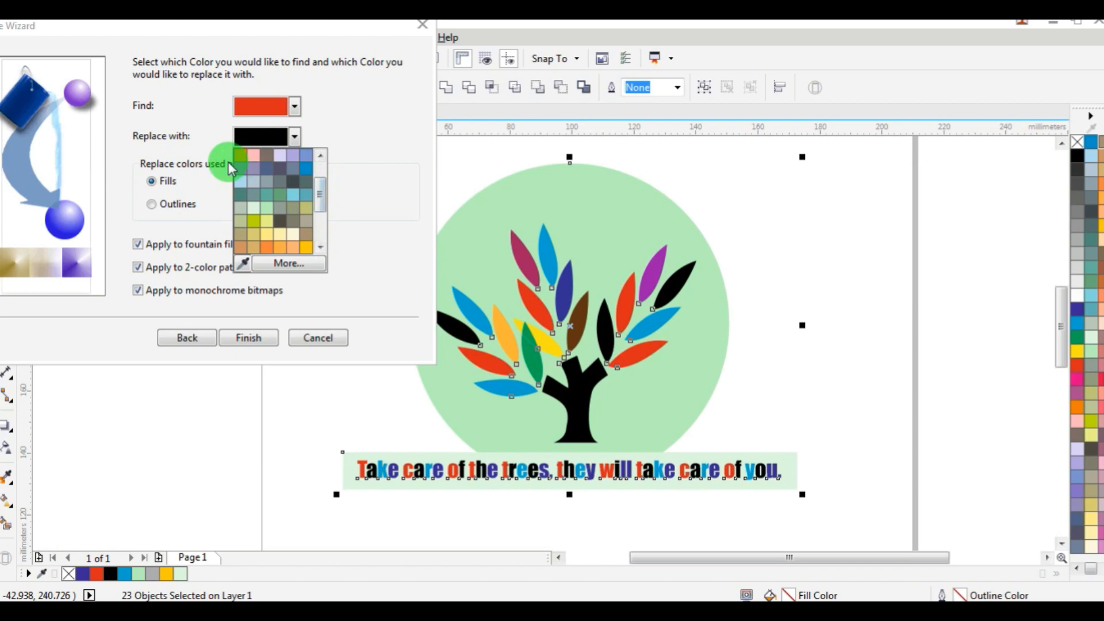
{"action": "left_click", "coordinate": [260, 156]}
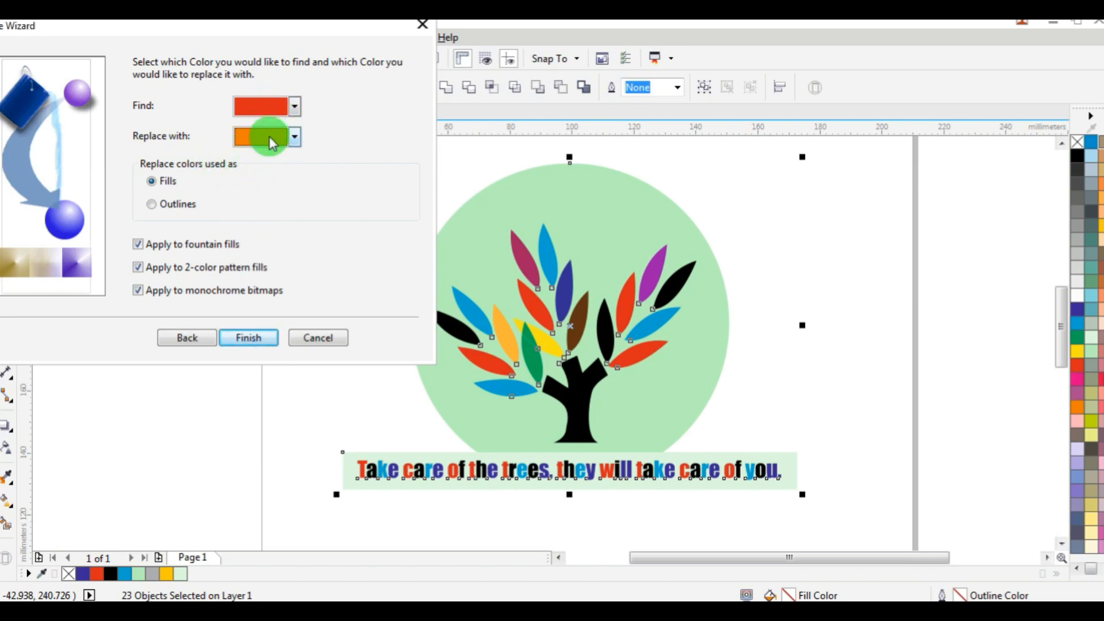
{"action": "left_click", "coordinate": [250, 338]}
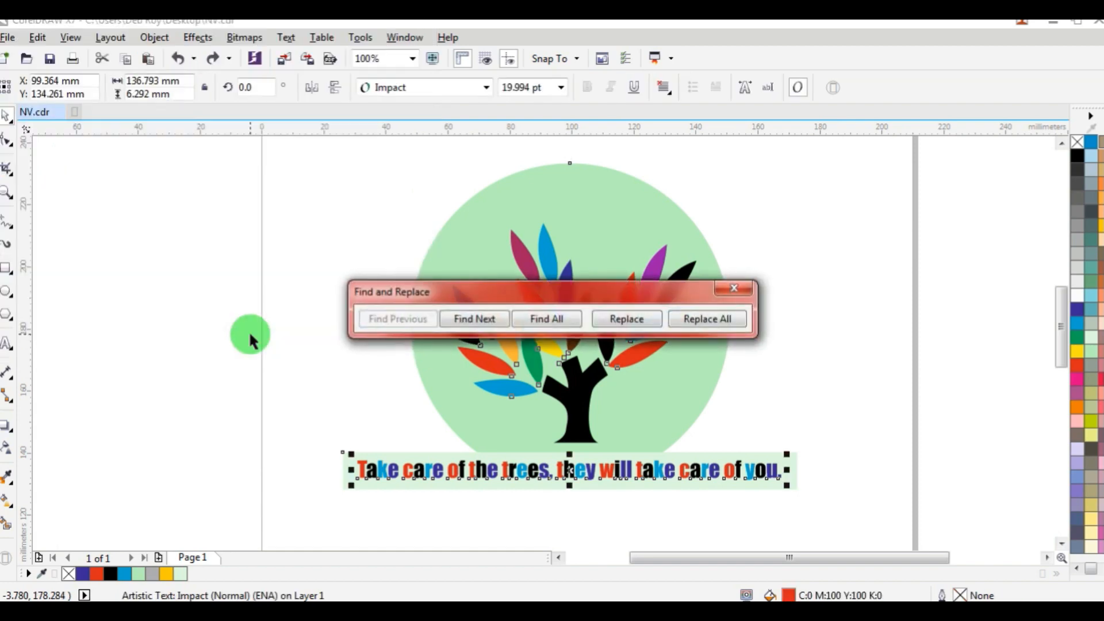
{"action": "left_click_drag", "start_coordinate": [599, 291], "coordinate": [595, 123]}
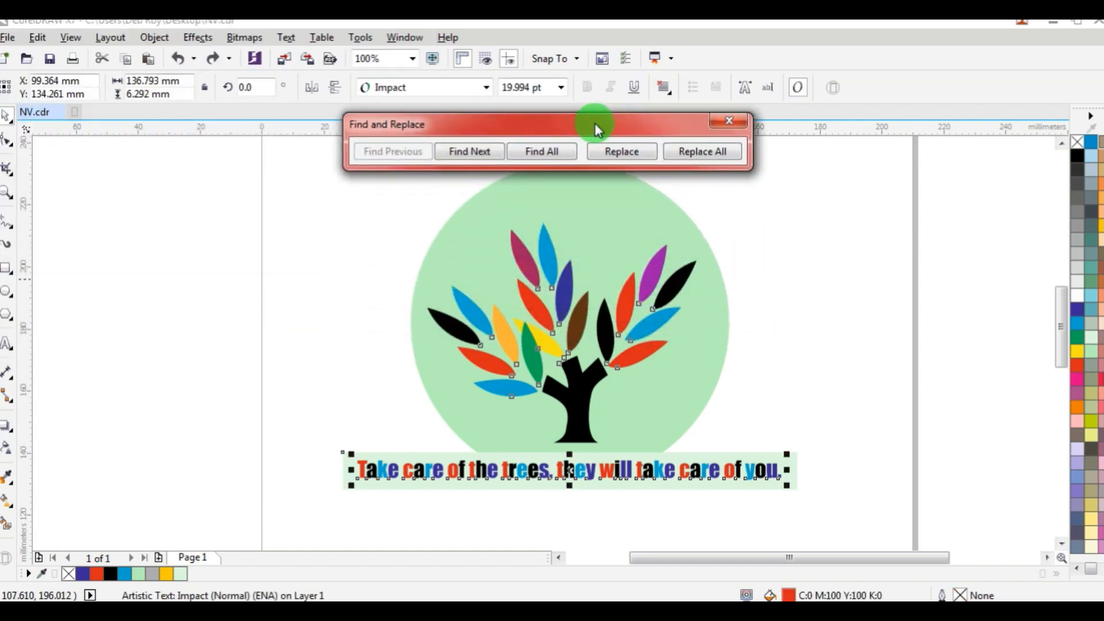
{"action": "left_click", "coordinate": [699, 154]}
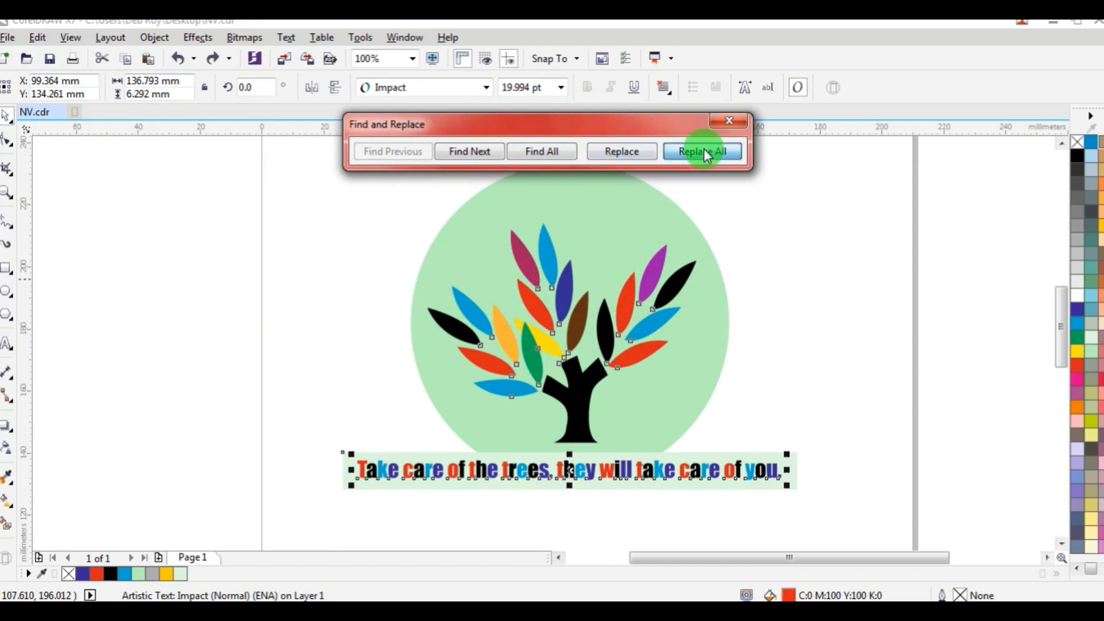
{"action": "left_click", "coordinate": [707, 156]}
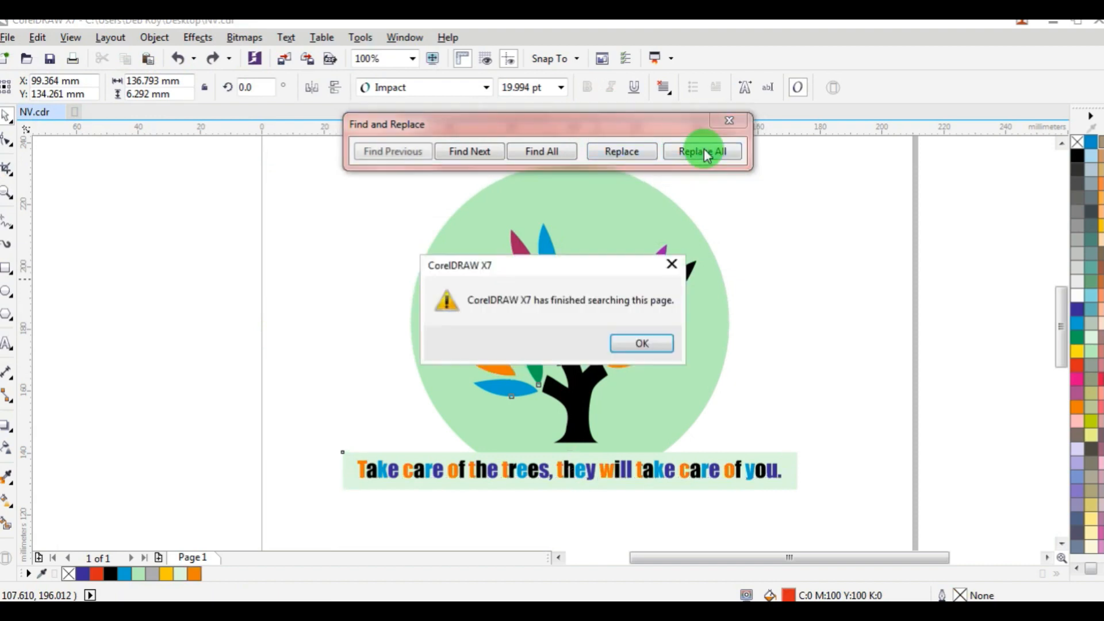
{"action": "left_click", "coordinate": [651, 342]}
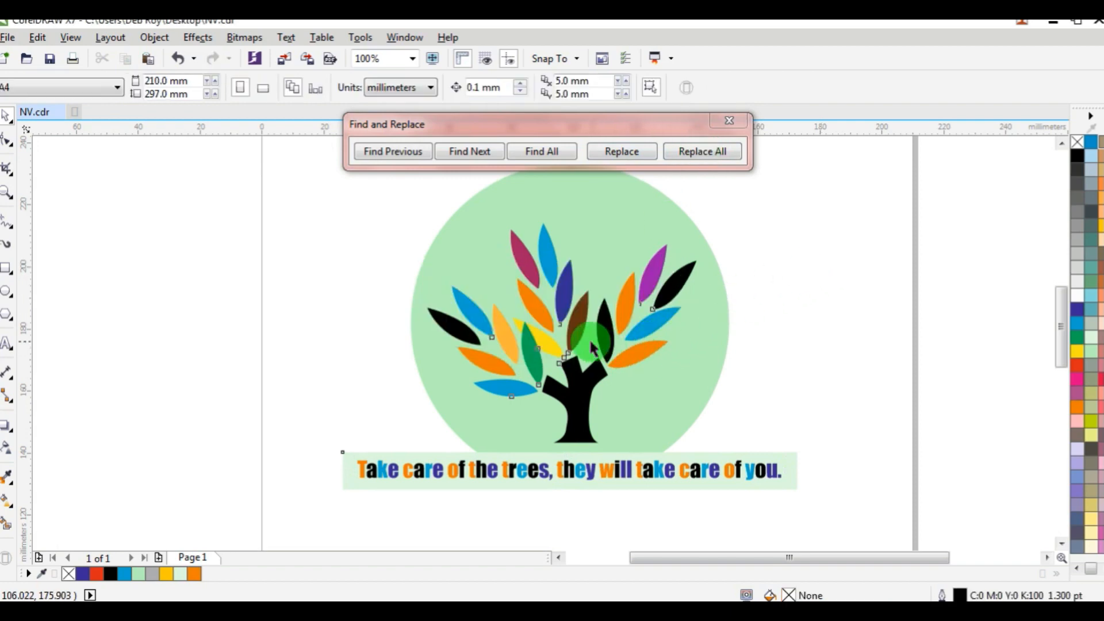
Zoom in to examine the recoloured leaves and text.
{"action": "scroll", "coordinate": [617, 328], "scroll_direction": "up", "scroll_amount": 2}
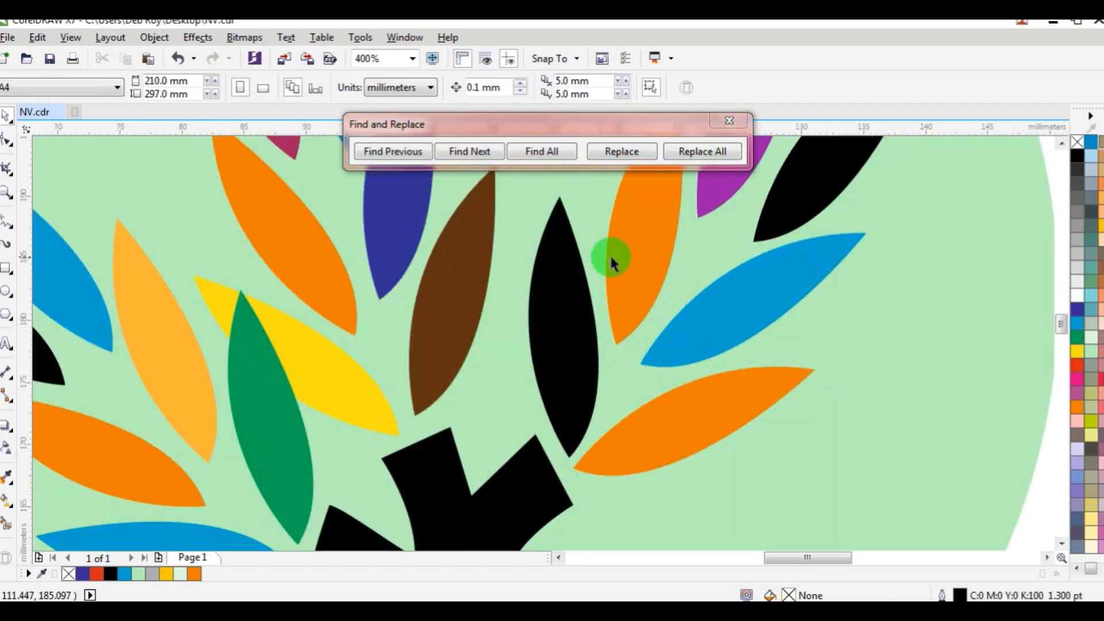
{"action": "scroll", "coordinate": [716, 345], "scroll_direction": "down", "scroll_amount": 2}
{"action": "scroll", "coordinate": [758, 420], "scroll_direction": "up", "scroll_amount": 2}
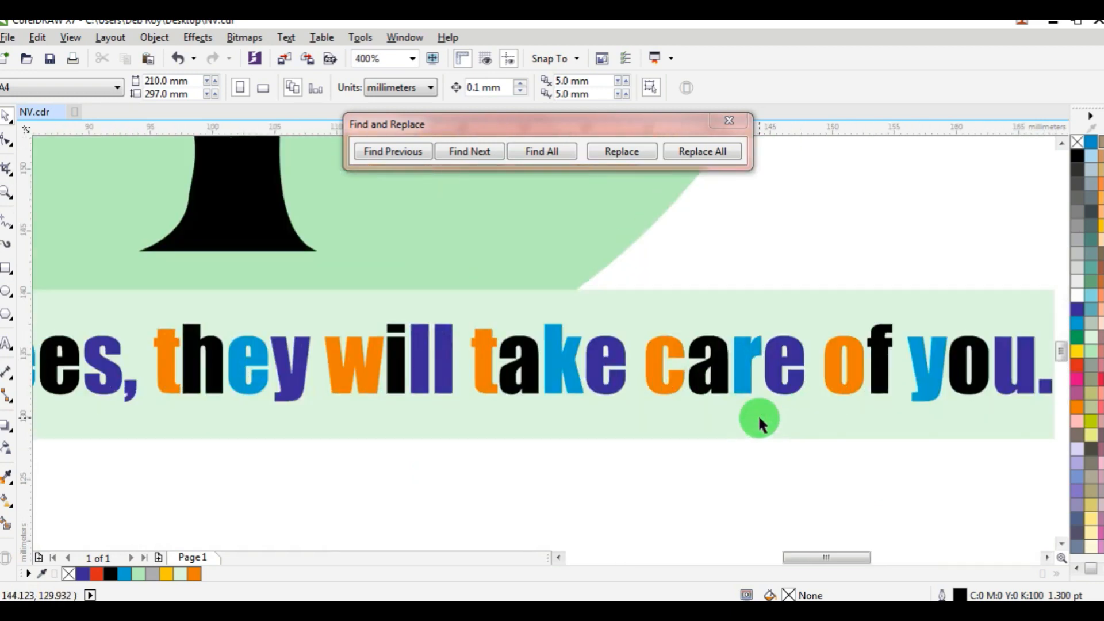
Examine the recoloured leaves and close the Find and Replace dialog.
{"action": "scroll", "coordinate": [672, 385], "scroll_direction": "down", "scroll_amount": 4}
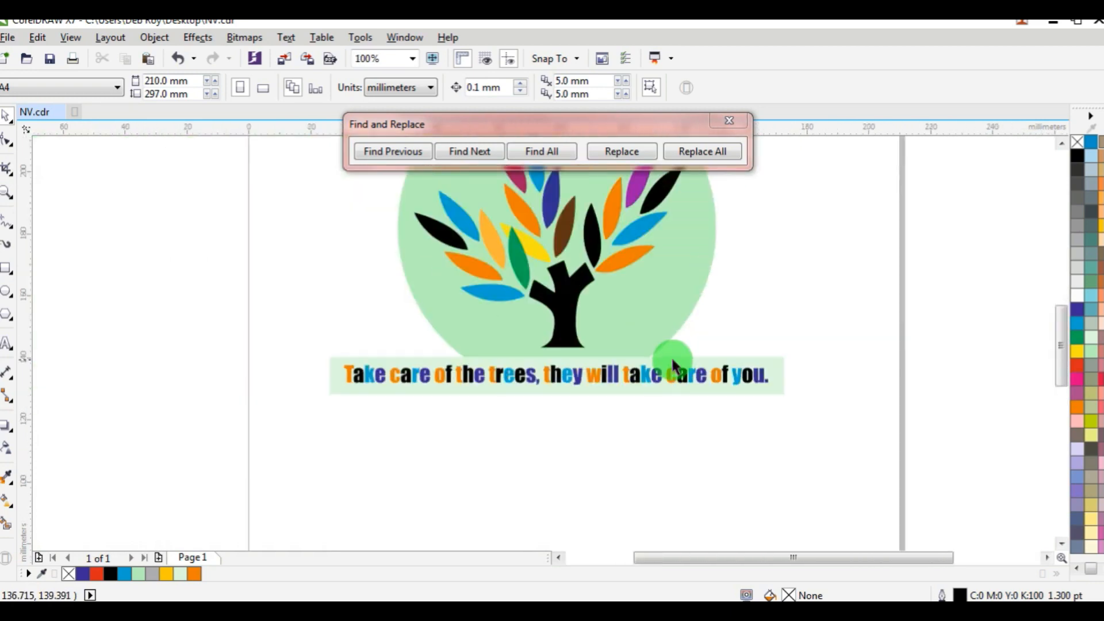
{"action": "scroll", "coordinate": [658, 325], "scroll_direction": "up", "scroll_amount": 4}
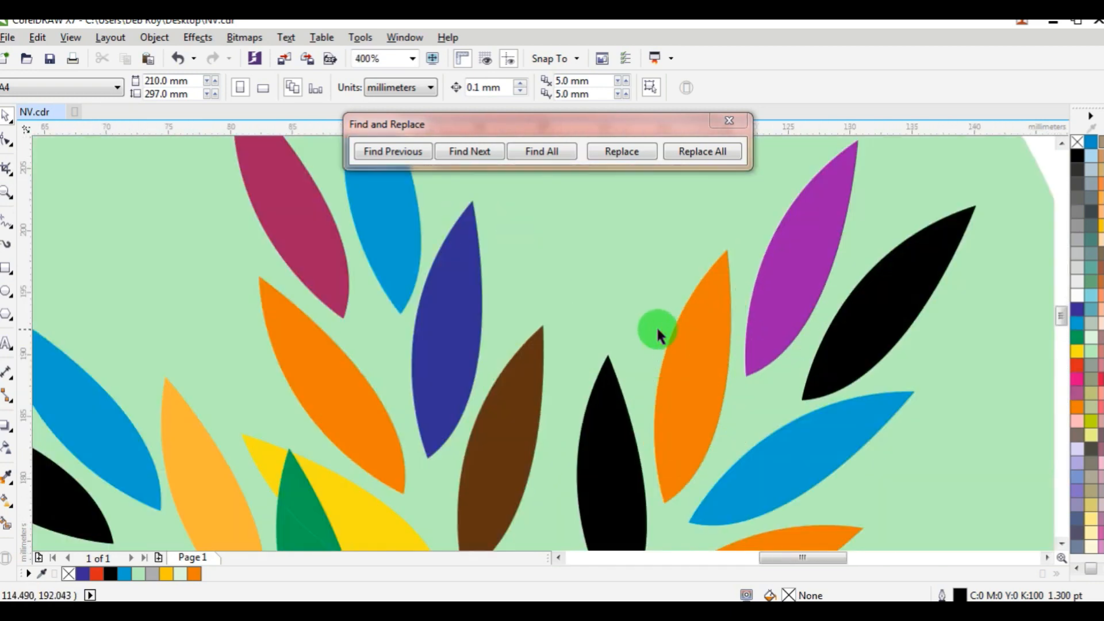
{"action": "scroll", "coordinate": [659, 331], "scroll_direction": "down", "scroll_amount": 3}
{"action": "left_click", "coordinate": [738, 118]}
Select all the artwork objects and open the Replace Objects wizard with Replace a color.
{"action": "scroll", "coordinate": [658, 344], "scroll_direction": "up", "scroll_amount": 2}
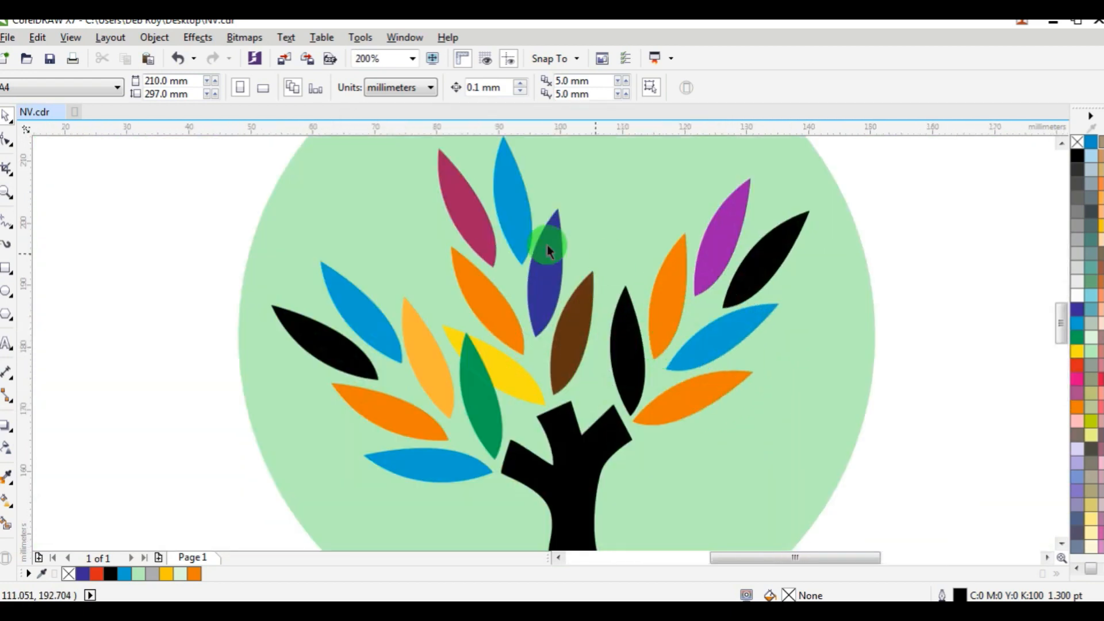
{"action": "scroll", "coordinate": [567, 415], "scroll_direction": "down", "scroll_amount": 1}
{"action": "scroll", "coordinate": [401, 265], "scroll_direction": "down", "scroll_amount": 1}
{"action": "left_click_drag", "start_coordinate": [302, 206], "coordinate": [616, 419]}
{"action": "scroll", "coordinate": [486, 320], "scroll_direction": "up", "scroll_amount": 1}
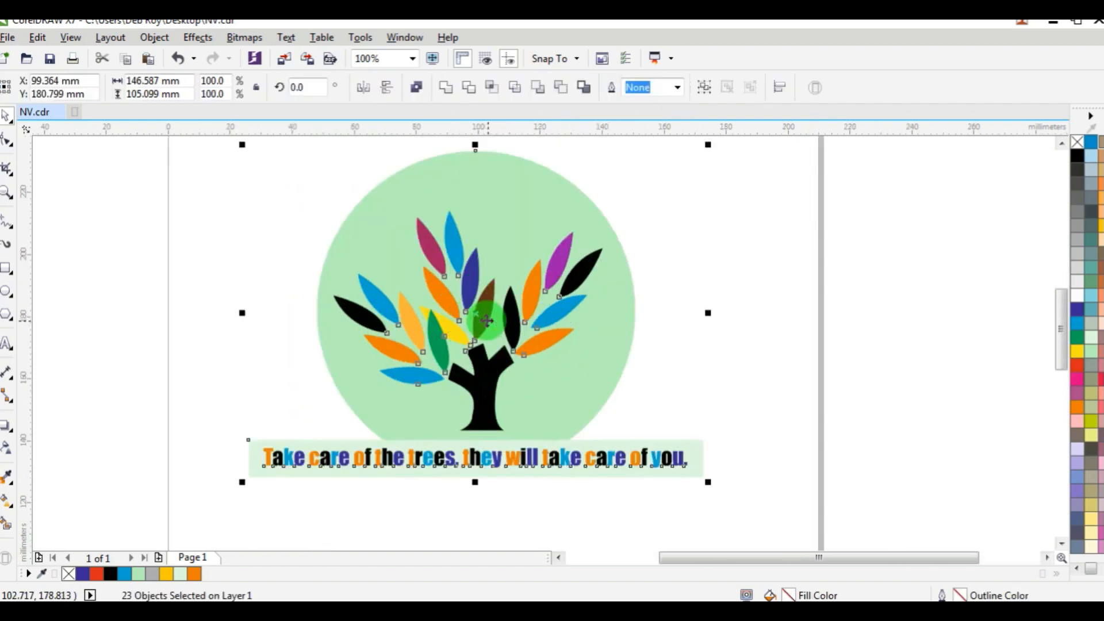
{"action": "left_click", "coordinate": [37, 37]}
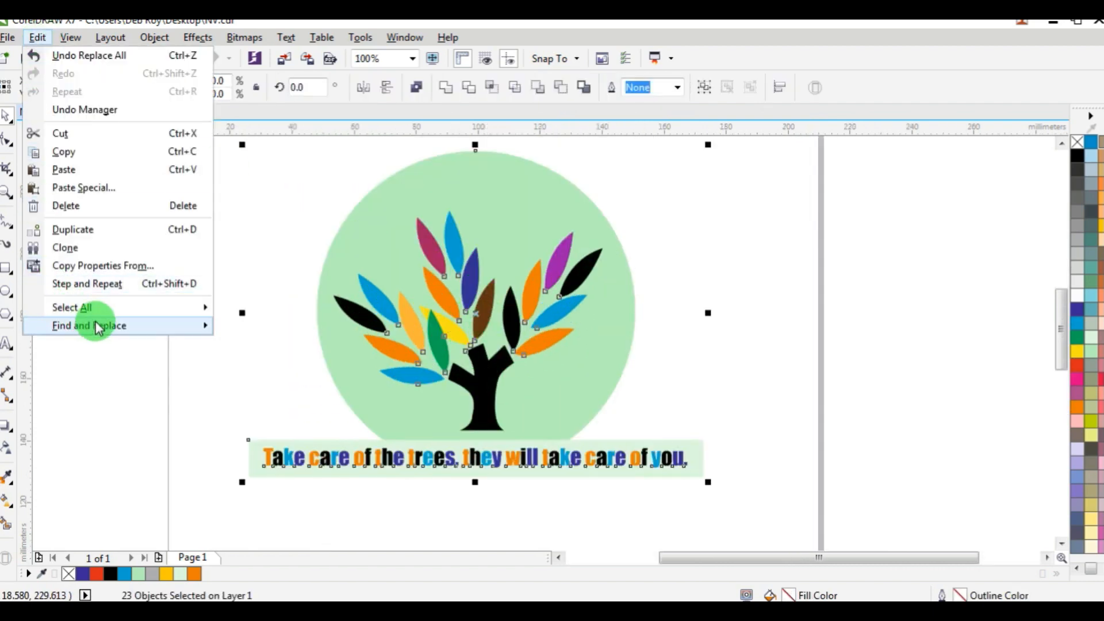
{"action": "mouse_move", "coordinate": [140, 323]}
{"action": "left_click", "coordinate": [283, 345]}
{"action": "left_click_drag", "start_coordinate": [622, 159], "coordinate": [922, 37]}
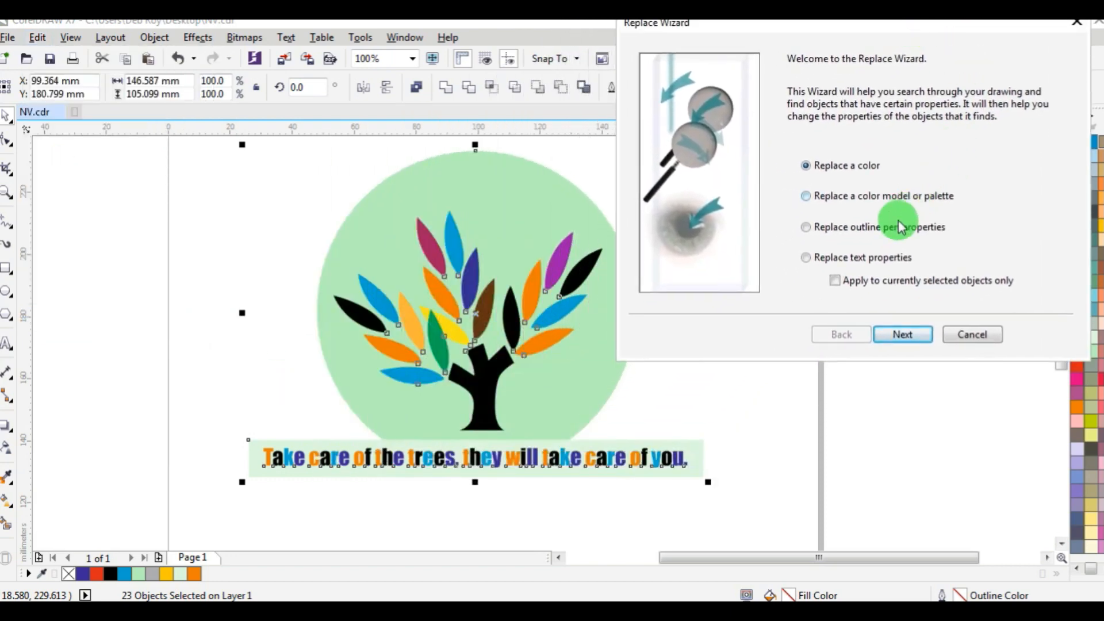
{"action": "left_click", "coordinate": [903, 334]}
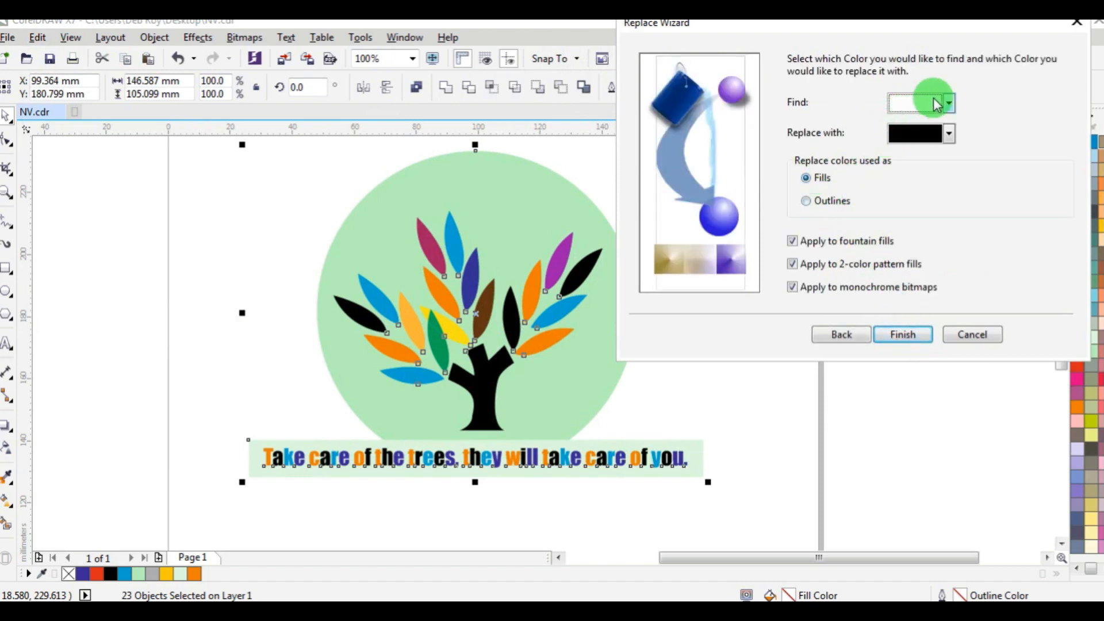
Set the wizard to find orange fills and replace them with red.
{"action": "left_click", "coordinate": [937, 104]}
{"action": "left_click", "coordinate": [895, 161]}
{"action": "left_click", "coordinate": [915, 134]}
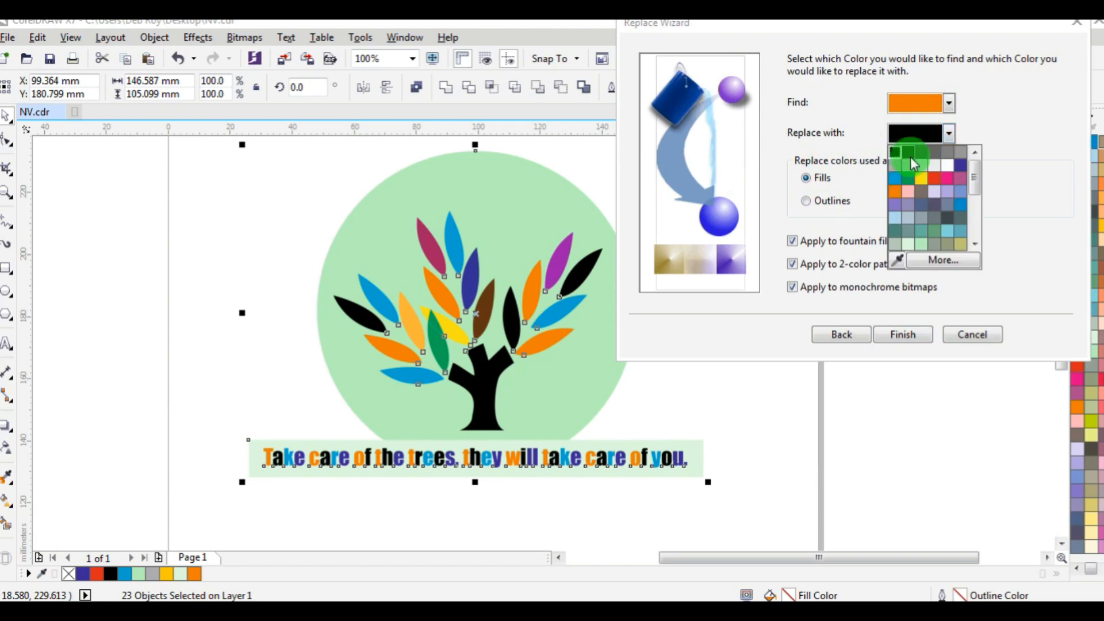
{"action": "left_click", "coordinate": [934, 179]}
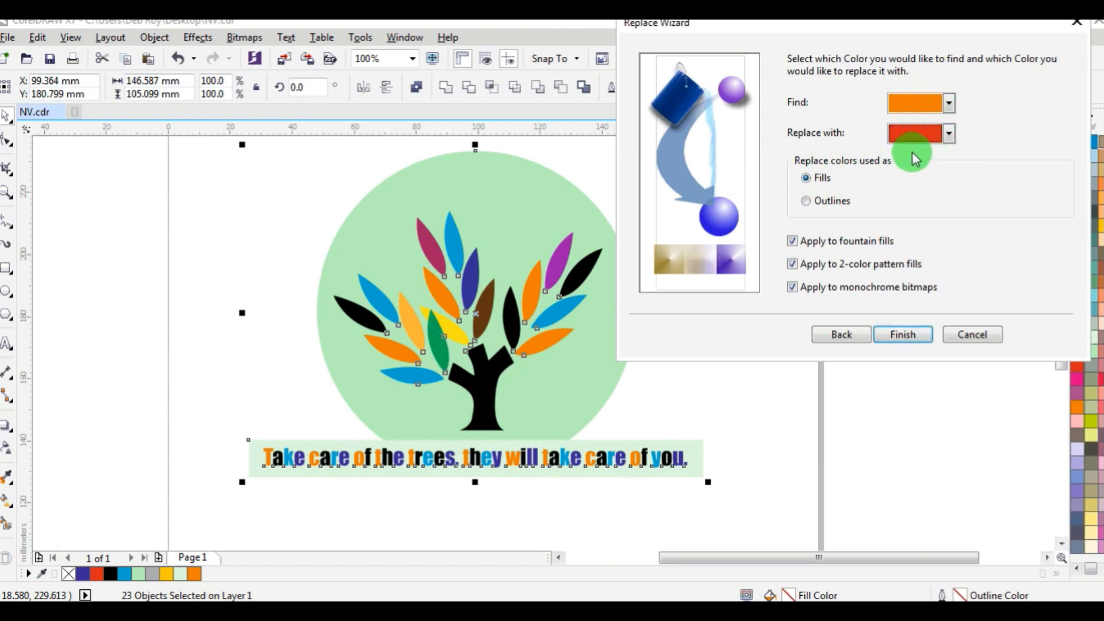
Finish the wizard, replace all orange fills with red, and close the Find and Replace dialog.
{"action": "left_click", "coordinate": [910, 332]}
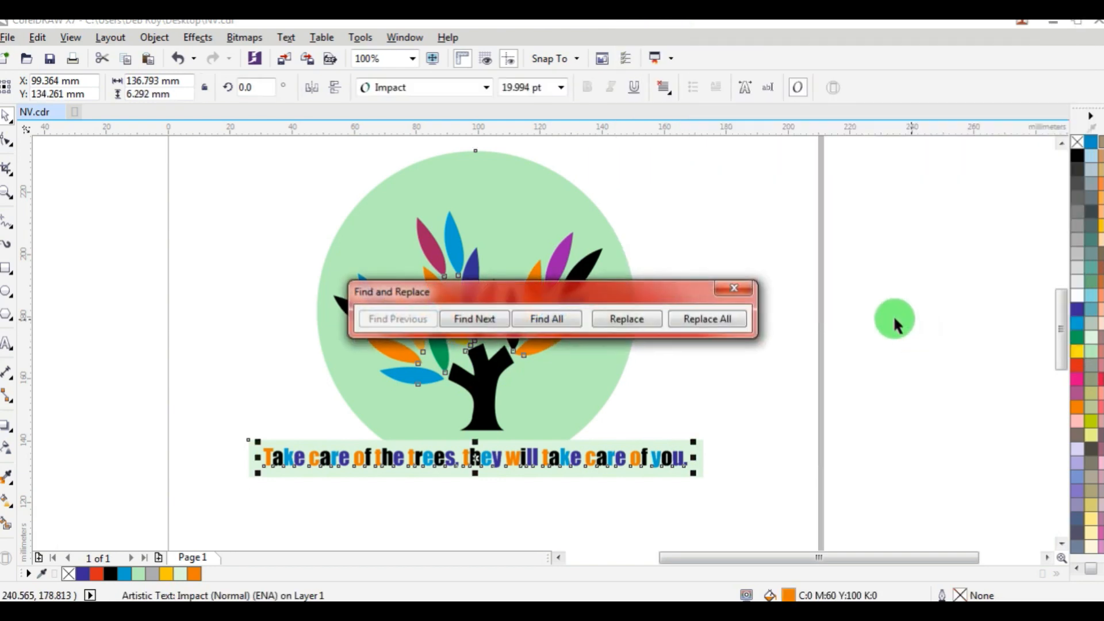
{"action": "left_click_drag", "start_coordinate": [698, 291], "coordinate": [645, 86]}
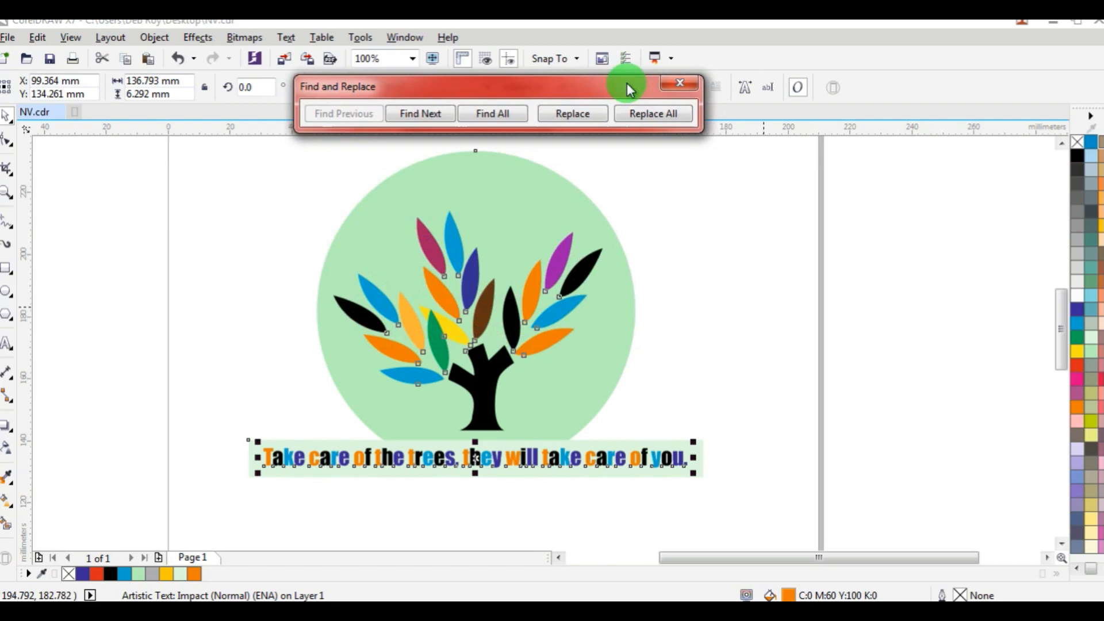
{"action": "left_click", "coordinate": [648, 113]}
{"action": "left_click", "coordinate": [643, 344]}
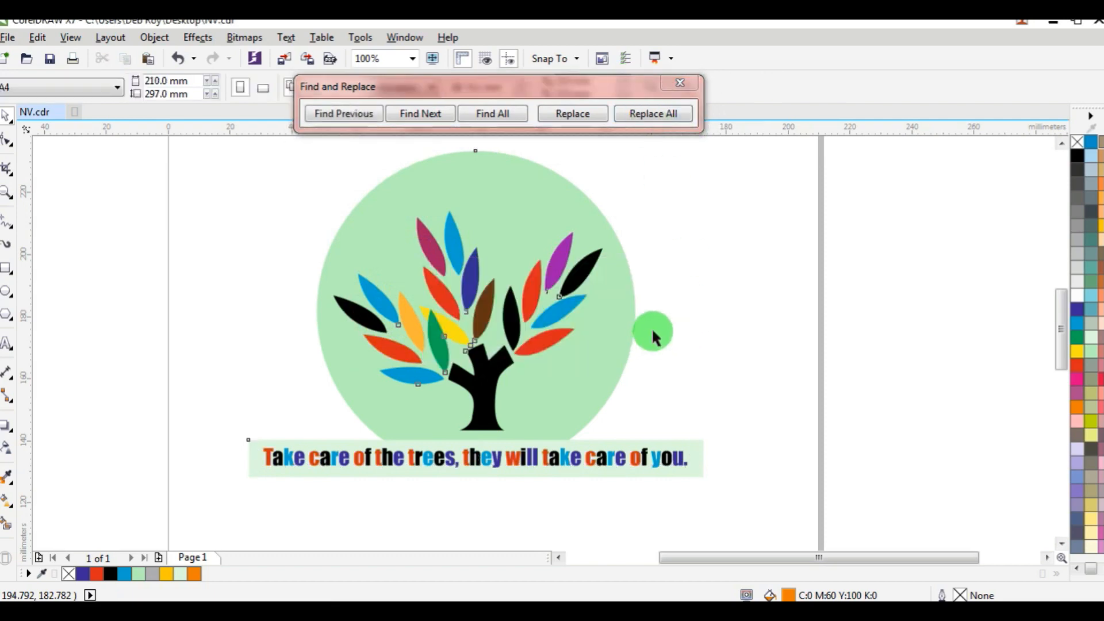
{"action": "left_click", "coordinate": [681, 77]}
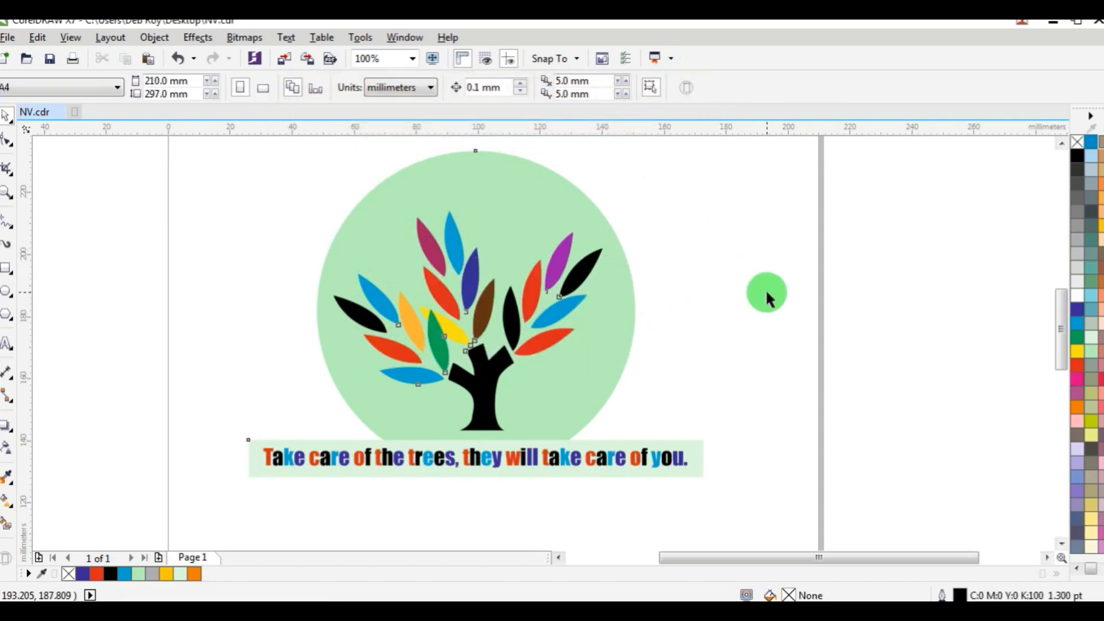
Zoom in and out to examine the red leaves and lettering.
{"action": "left_click", "coordinate": [469, 328]}
{"action": "scroll", "coordinate": [712, 341], "scroll_direction": "up", "scroll_amount": 2}
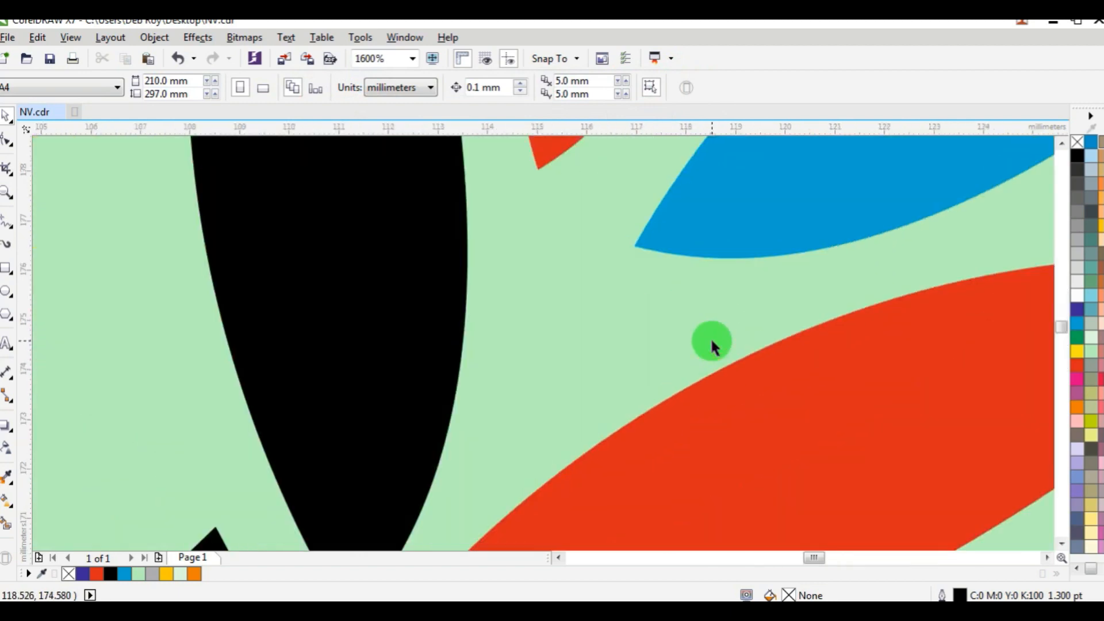
{"action": "scroll", "coordinate": [712, 342], "scroll_direction": "down", "scroll_amount": 6}
{"action": "scroll", "coordinate": [718, 332], "scroll_direction": "up", "scroll_amount": 2}
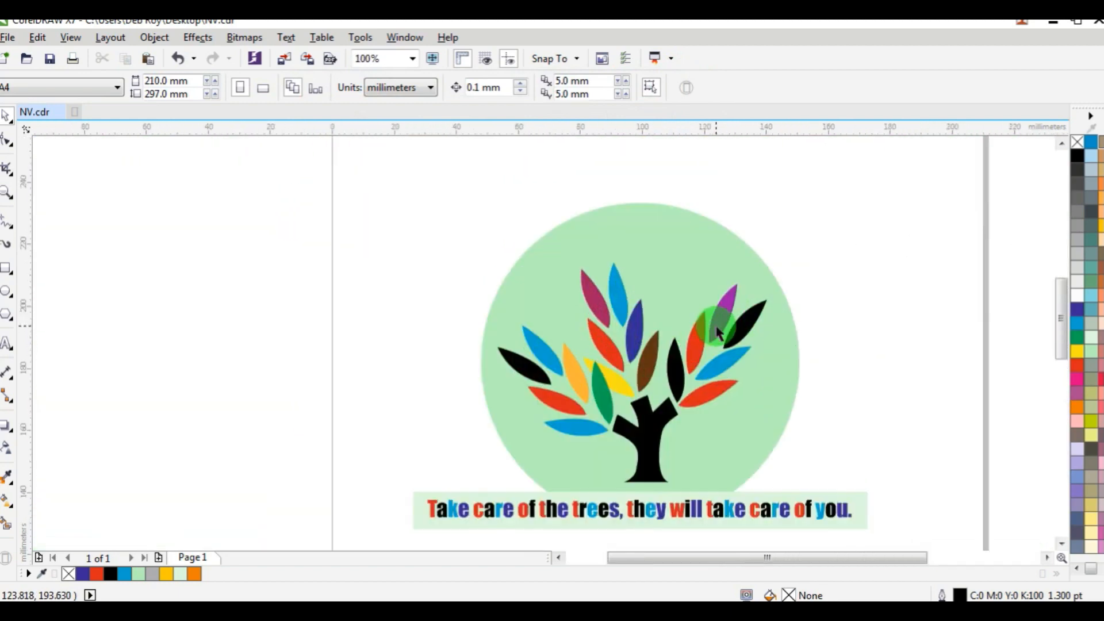
{"action": "scroll", "coordinate": [718, 333], "scroll_direction": "up", "scroll_amount": 1}
{"action": "scroll", "coordinate": [718, 336], "scroll_direction": "down", "scroll_amount": 2}
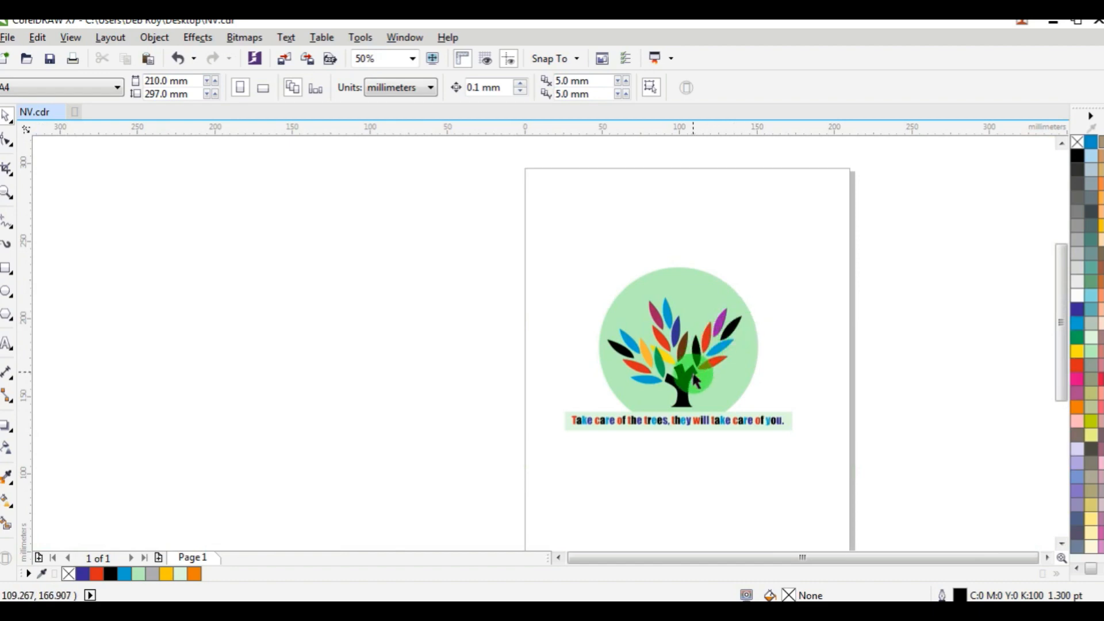
Select all the artwork again and open the Replace Objects wizard to replace a color.
{"action": "left_click_drag", "start_coordinate": [537, 236], "coordinate": [844, 454]}
{"action": "scroll", "coordinate": [666, 363], "scroll_direction": "up", "scroll_amount": 2}
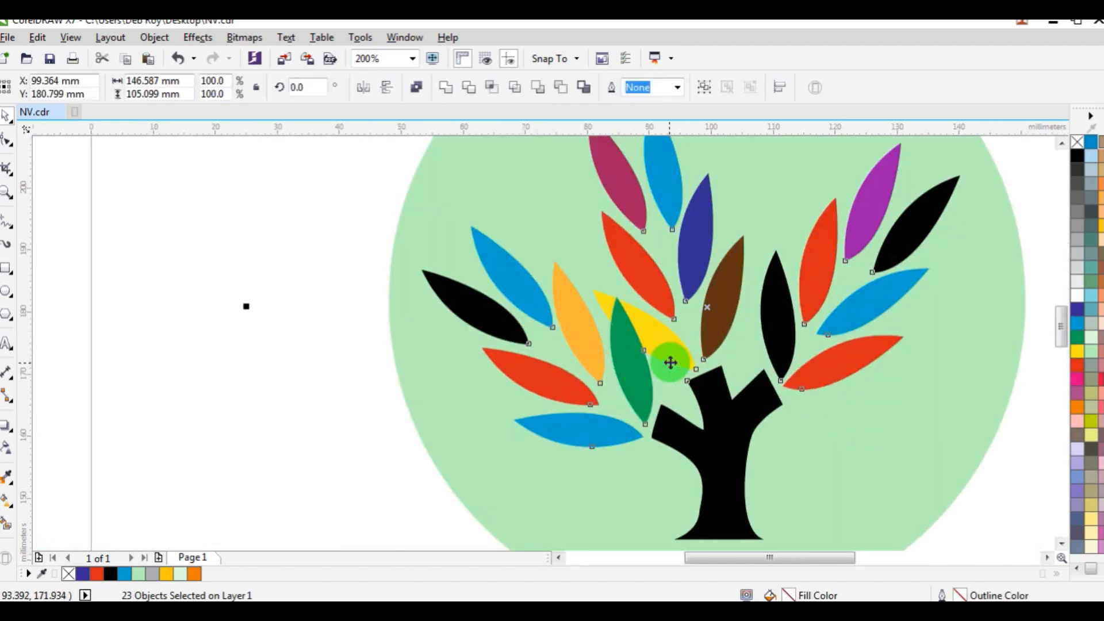
{"action": "scroll", "coordinate": [670, 362], "scroll_direction": "down", "scroll_amount": 1}
{"action": "left_click", "coordinate": [37, 38]}
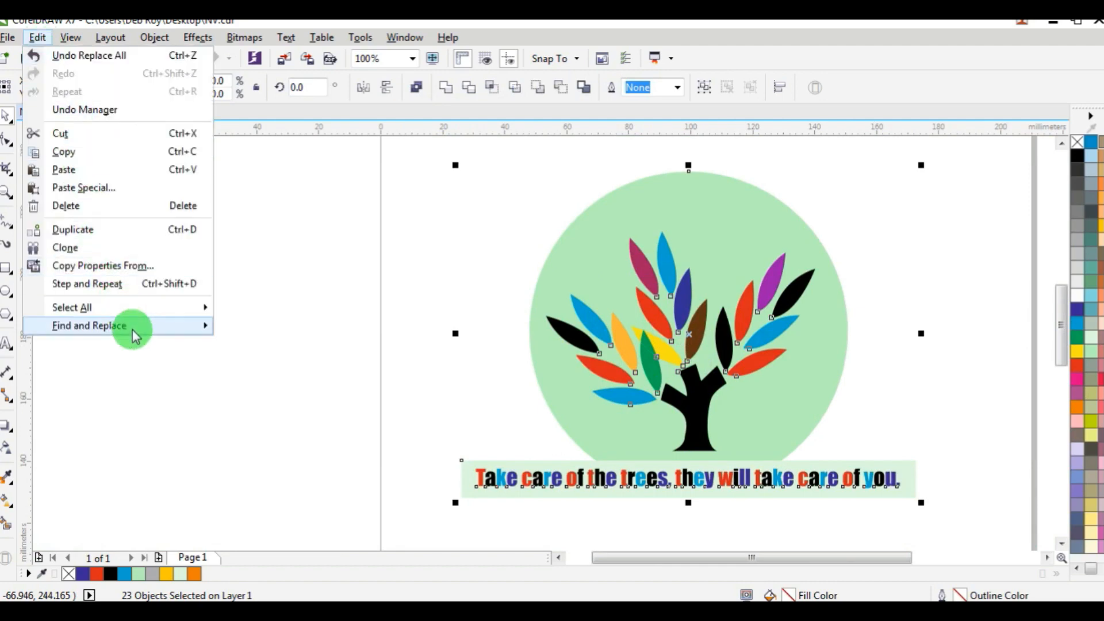
{"action": "mouse_move", "coordinate": [134, 337]}
{"action": "left_click", "coordinate": [284, 345]}
{"action": "left_click_drag", "start_coordinate": [561, 161], "coordinate": [220, 30]}
{"action": "left_click", "coordinate": [271, 340]}
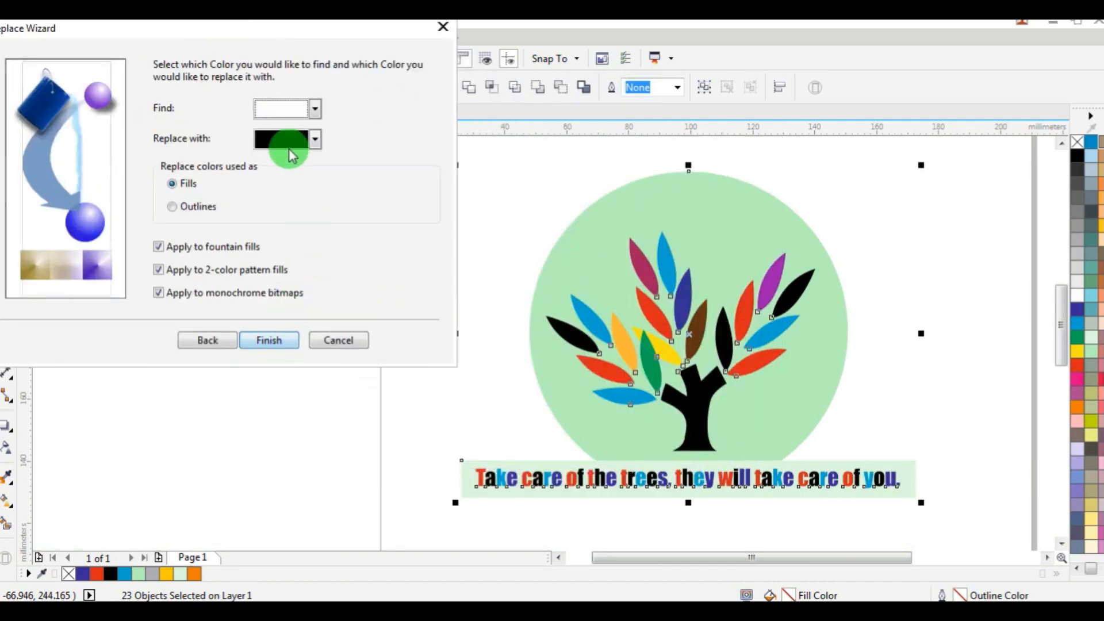
Set the wizard to find black fills, replace them with grey, and finish it.
{"action": "left_click", "coordinate": [315, 108]}
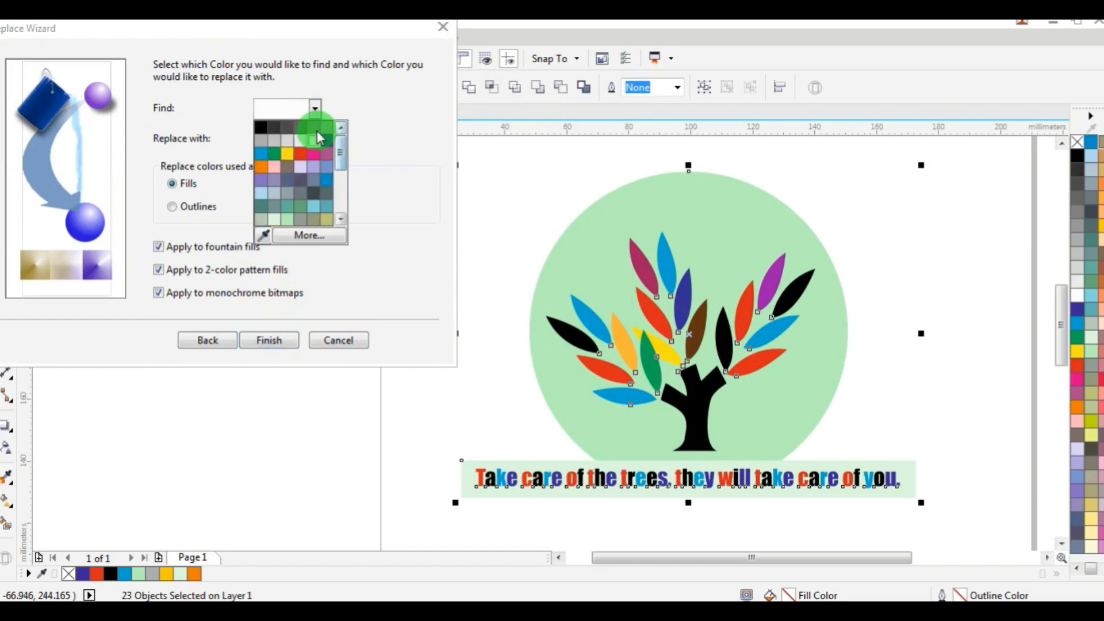
{"action": "left_click", "coordinate": [260, 127]}
{"action": "left_click", "coordinate": [314, 139]}
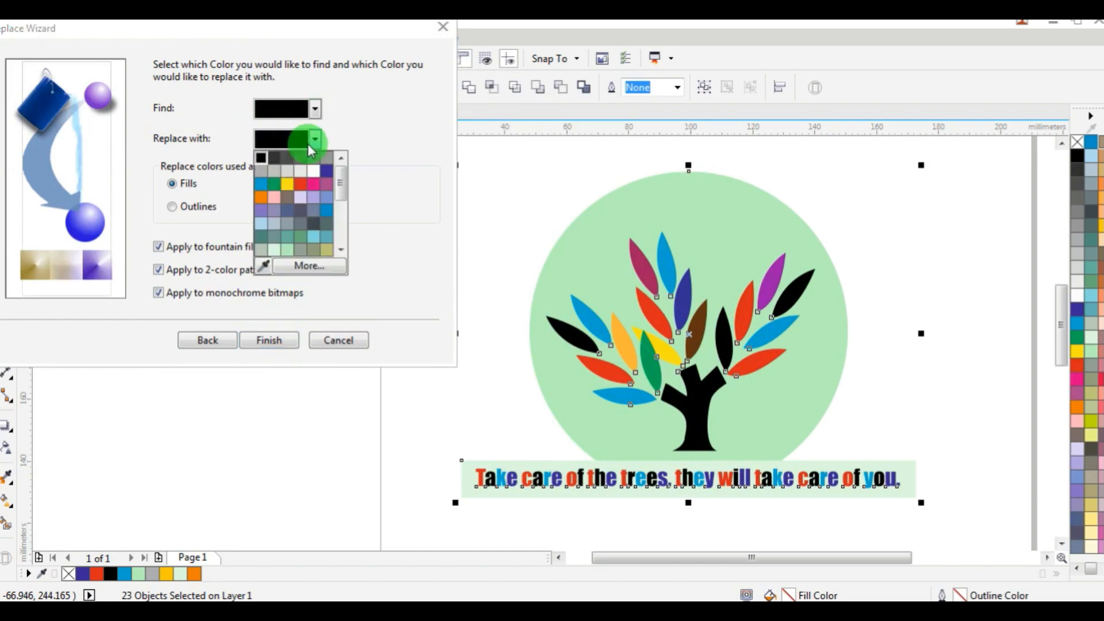
{"action": "left_click", "coordinate": [344, 183]}
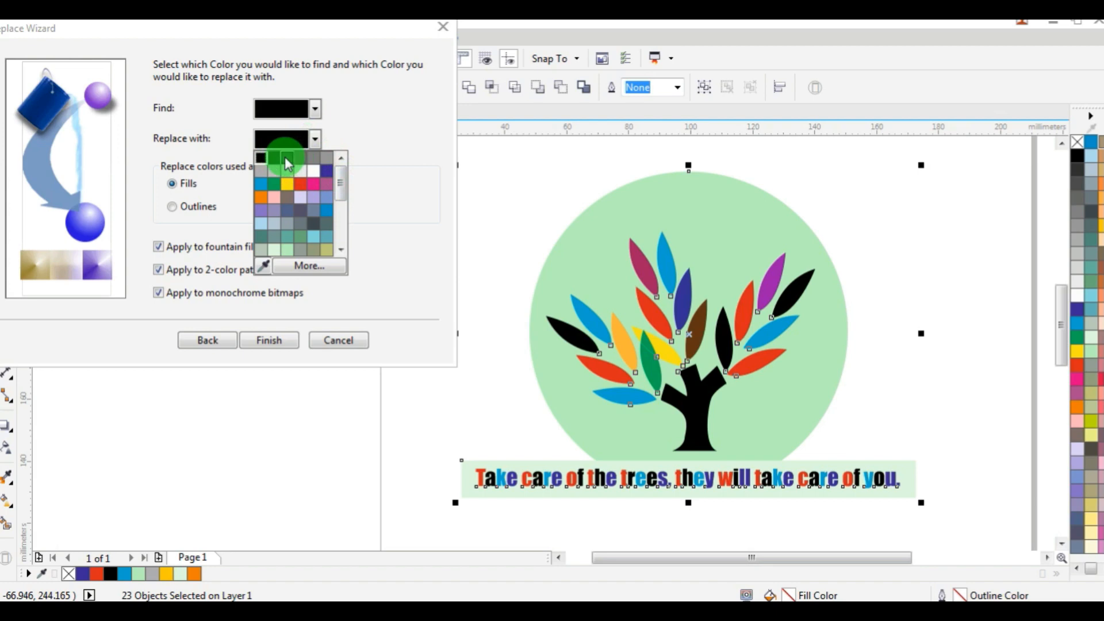
{"action": "left_click", "coordinate": [299, 158]}
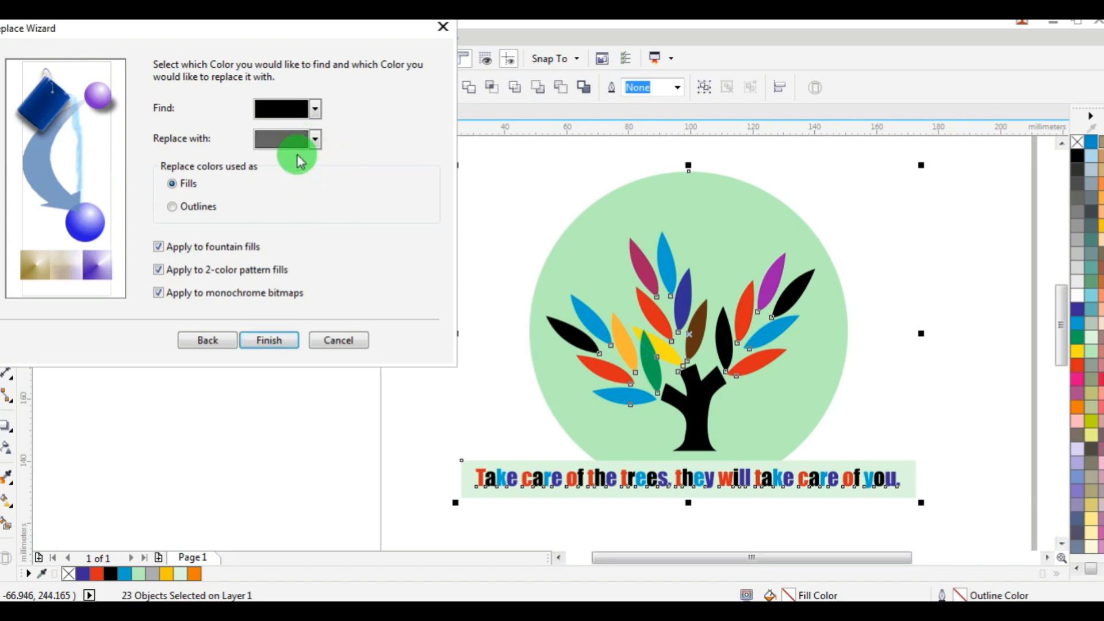
{"action": "left_click", "coordinate": [275, 342]}
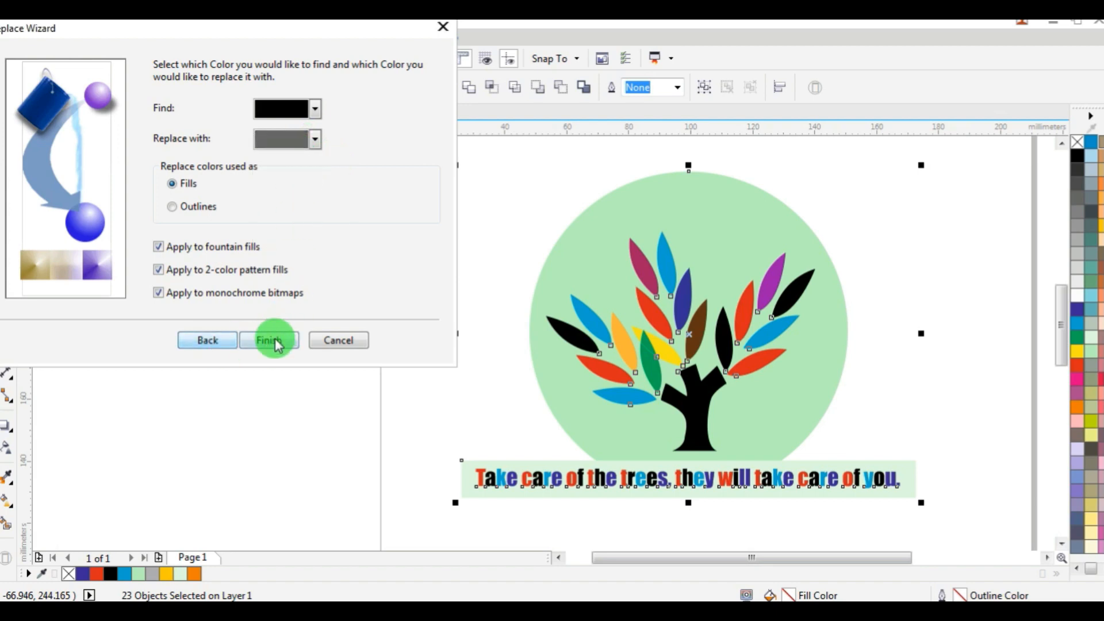
Replace all black fills with grey and close the Find and Replace dialog.
{"action": "left_click_drag", "start_coordinate": [581, 295], "coordinate": [540, 123]}
{"action": "left_click", "coordinate": [667, 153]}
{"action": "left_click", "coordinate": [640, 352]}
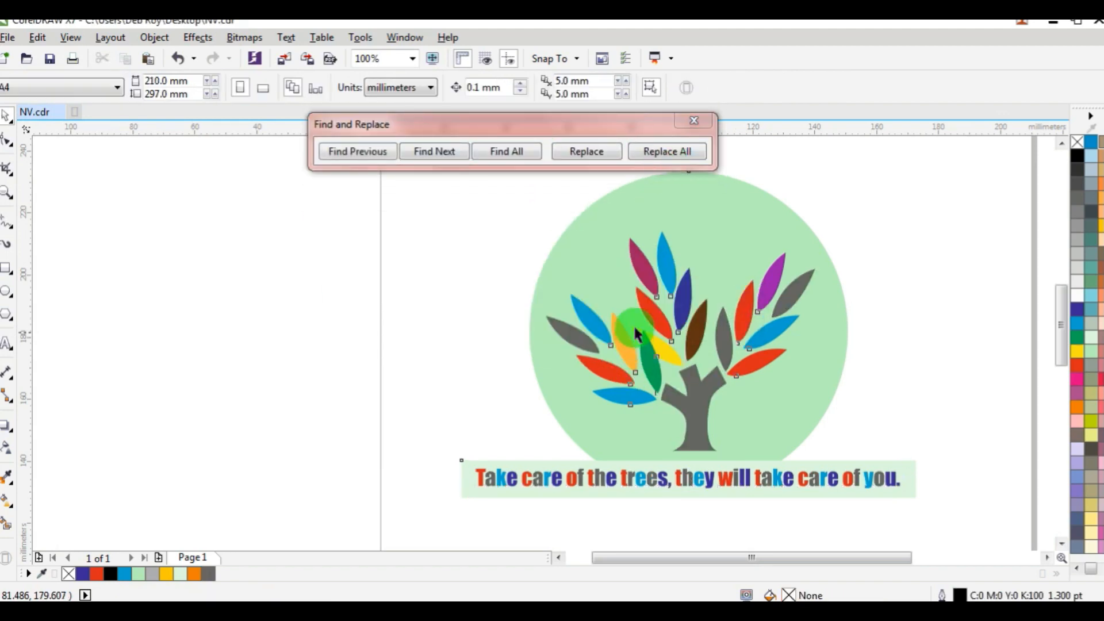
{"action": "left_click", "coordinate": [696, 122]}
Zoom in to examine the grey trunk, leaves and text.
{"action": "scroll", "coordinate": [688, 363], "scroll_direction": "up", "scroll_amount": 1}
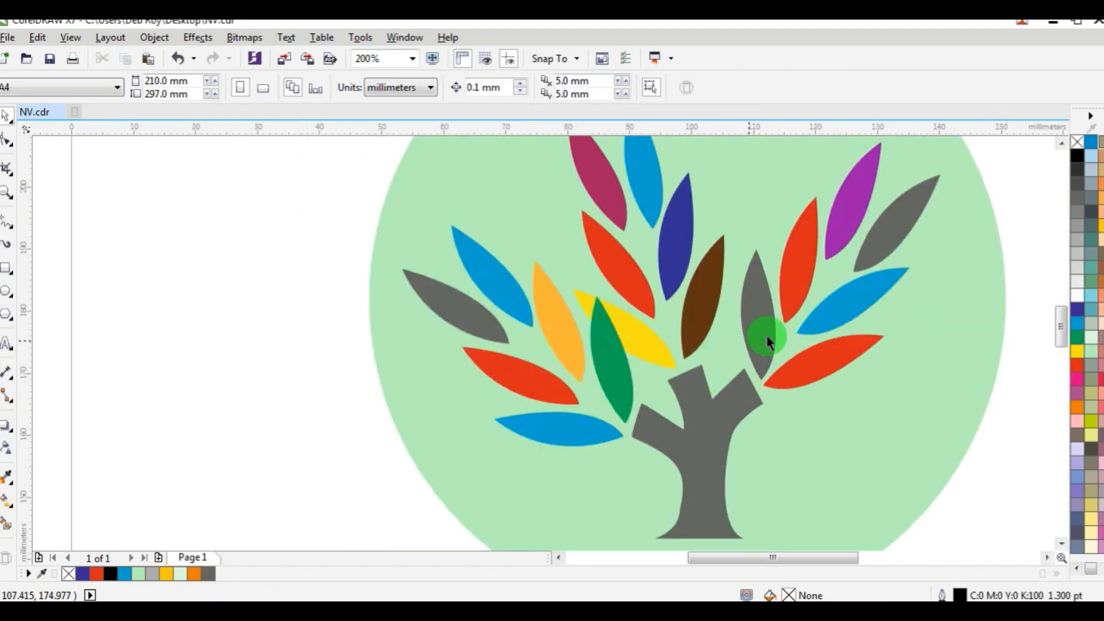
{"action": "scroll", "coordinate": [638, 423], "scroll_direction": "down", "scroll_amount": 2}
{"action": "scroll", "coordinate": [690, 499], "scroll_direction": "up", "scroll_amount": 2}
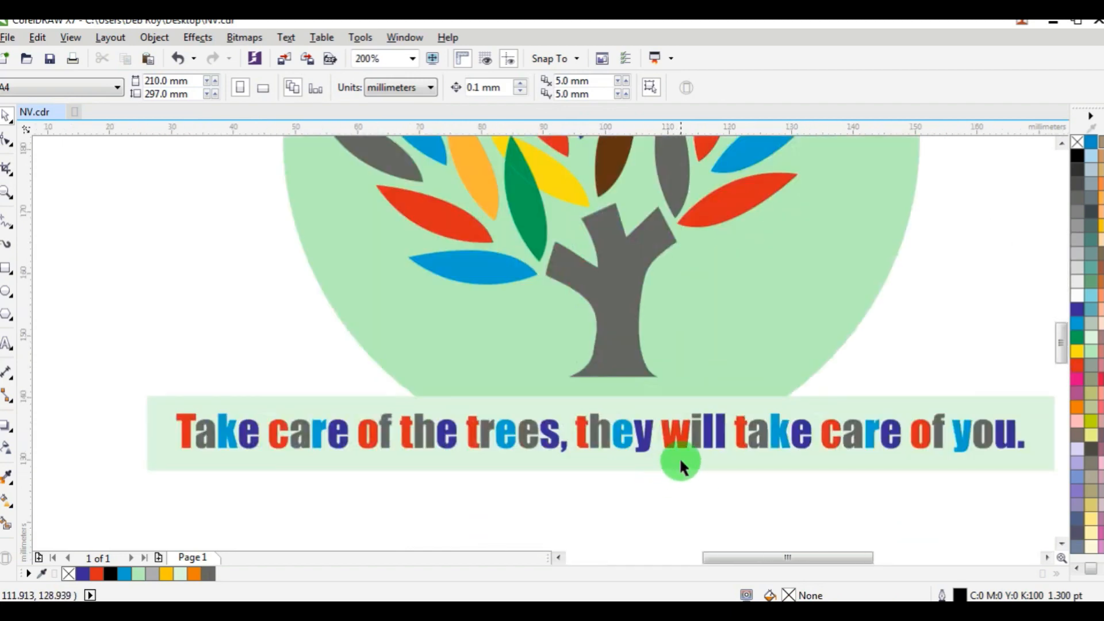
{"action": "scroll", "coordinate": [730, 345], "scroll_direction": "down", "scroll_amount": 2}
{"action": "scroll", "coordinate": [730, 343], "scroll_direction": "up", "scroll_amount": 2}
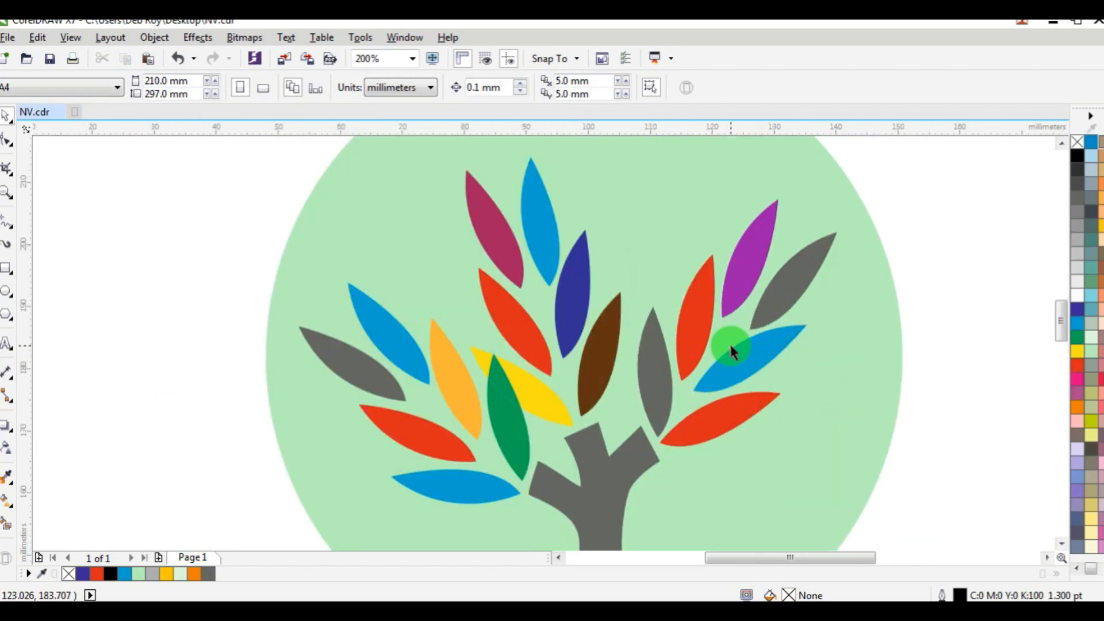
{"action": "scroll", "coordinate": [729, 349], "scroll_direction": "down", "scroll_amount": 3}
Undo the black-to-grey replacement and zoom in on the tree logo.
{"action": "key", "text": "ctrl+z"}
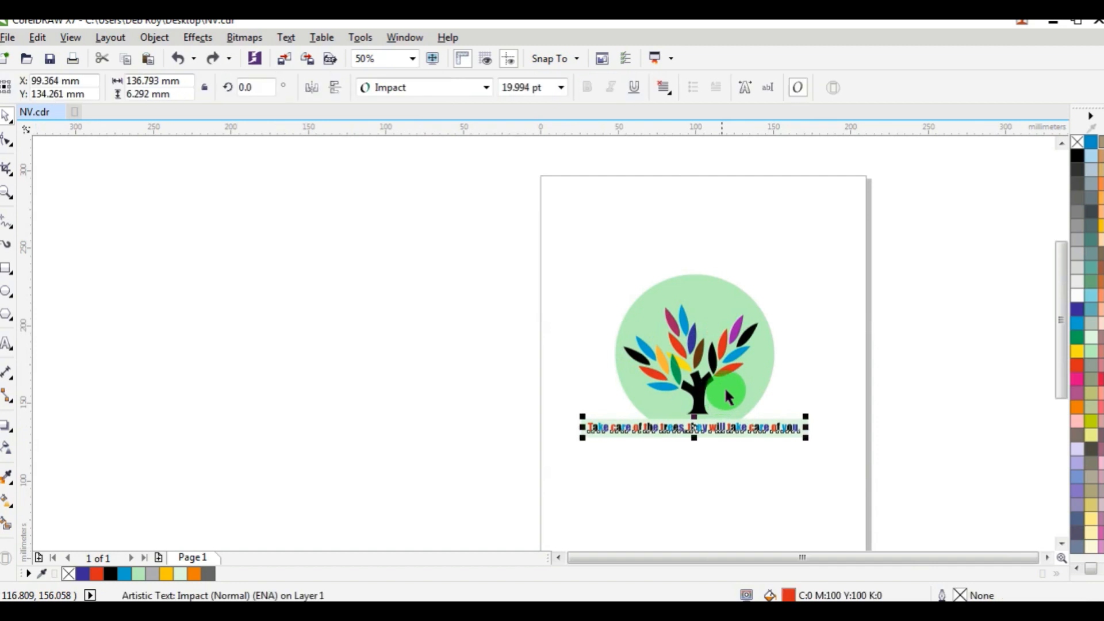
{"action": "scroll", "coordinate": [722, 382], "scroll_direction": "up", "scroll_amount": 1}
{"action": "left_click", "coordinate": [360, 279]}
{"action": "scroll", "coordinate": [131, 244], "scroll_direction": "down", "scroll_amount": 1}
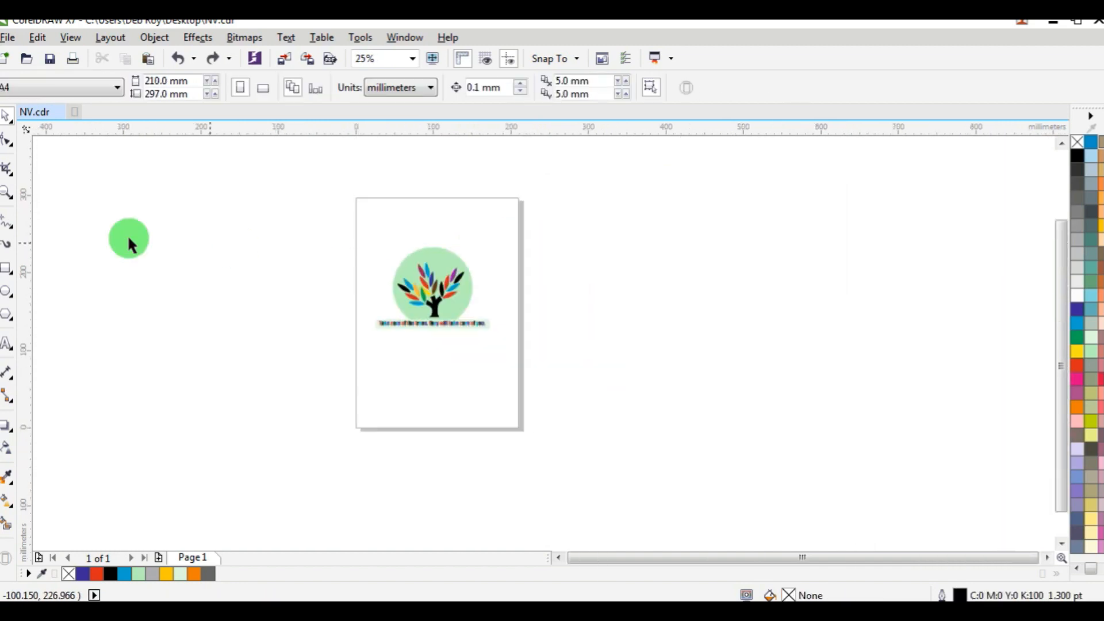
{"action": "left_click", "coordinate": [6, 191]}
{"action": "left_click_drag", "start_coordinate": [354, 230], "coordinate": [516, 345]}
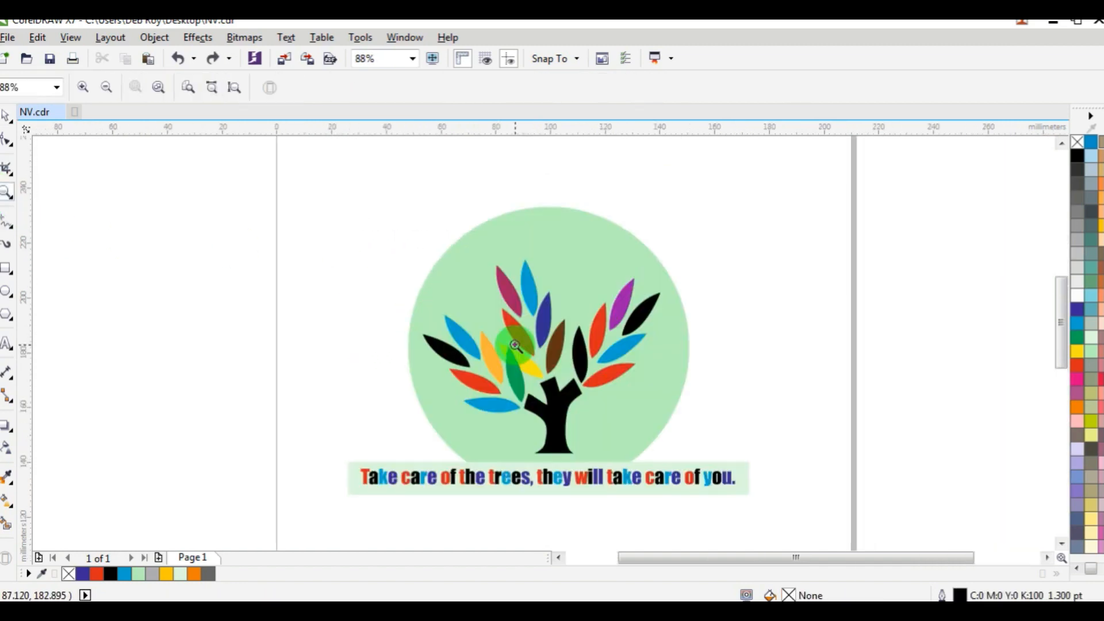